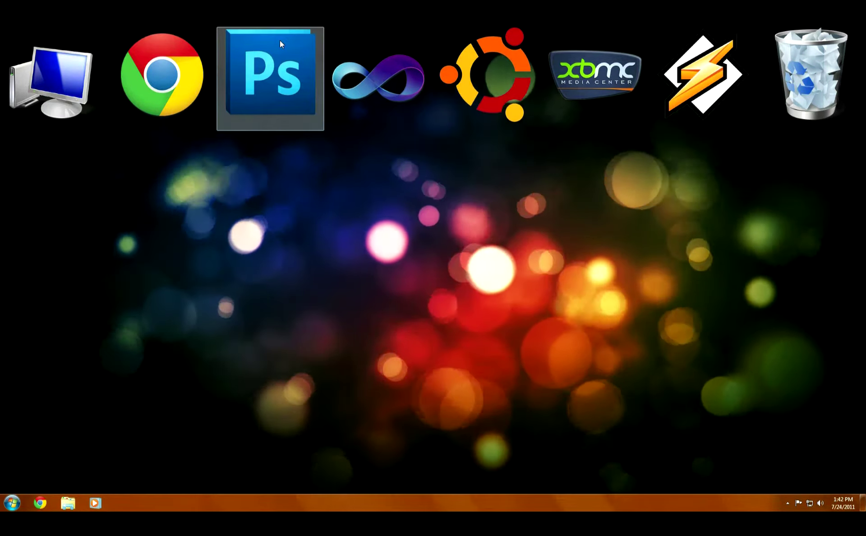
Step: Start Photoshop and create a new 1080 × 1920 pixel RGB document at 72 pixels/inch with a white background
double_click(280, 40)
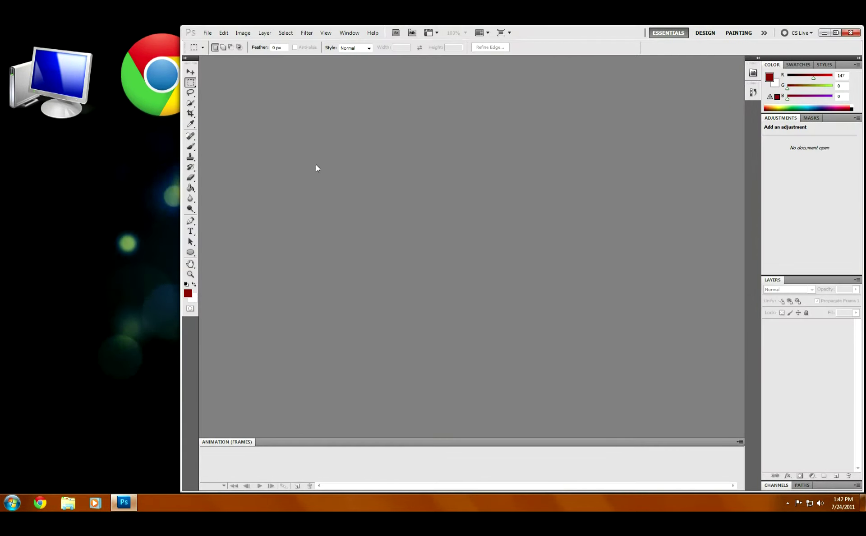
left_click(207, 33)
left_click(239, 42)
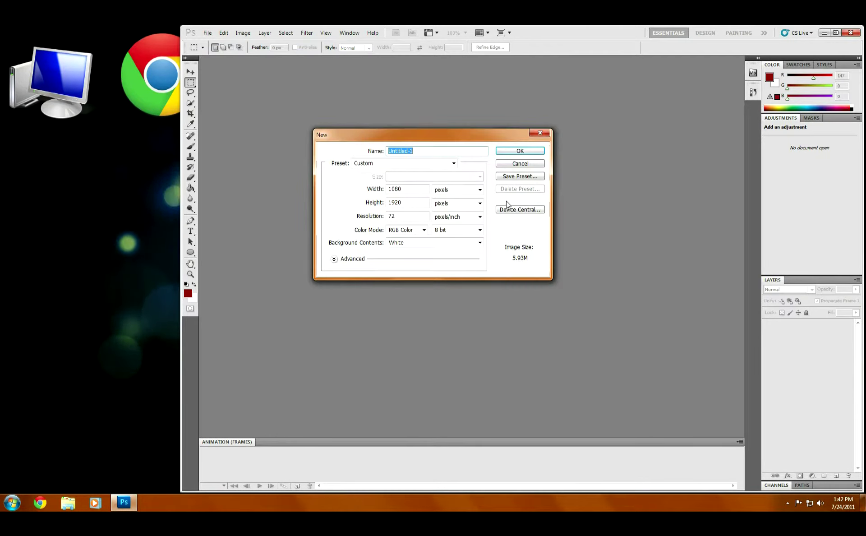
left_click(520, 151)
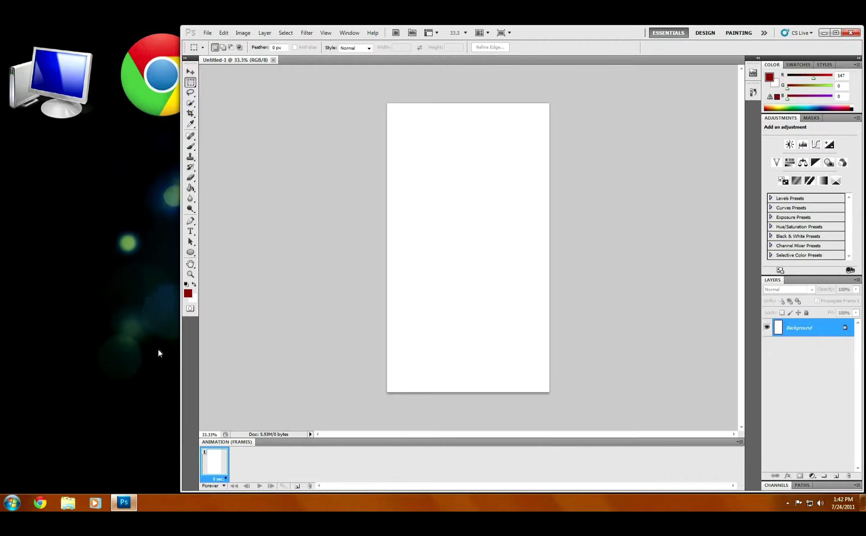
Step: Widen the program window and rotate the canvas 90° clockwise to a landscape layout
left_click_drag(180, 348, 55, 343)
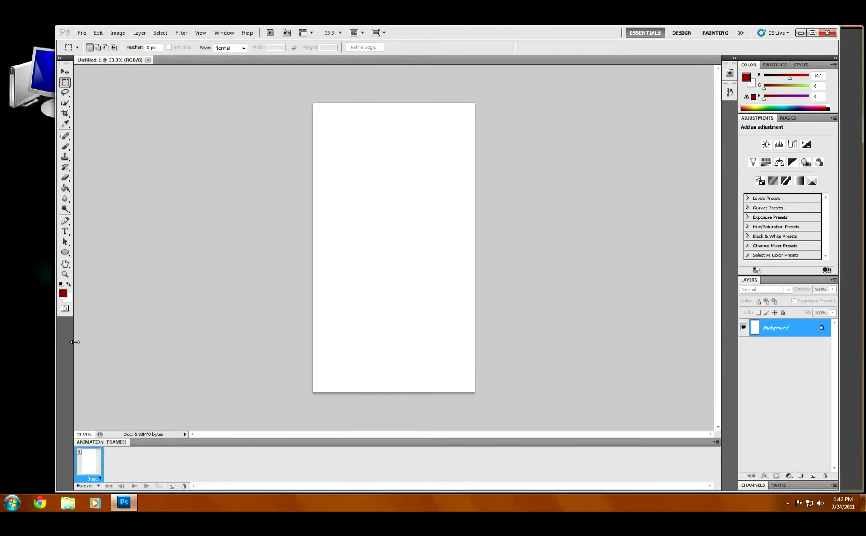
left_click(122, 34)
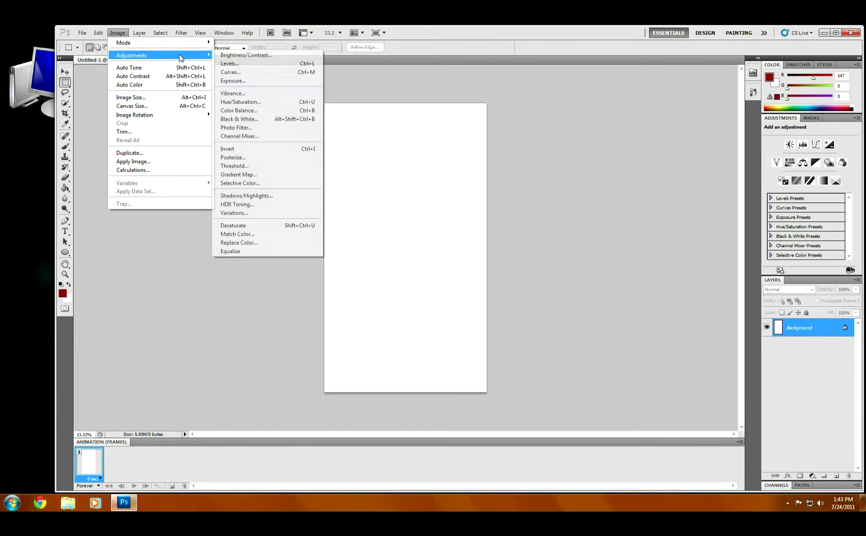
mouse_move(177, 116)
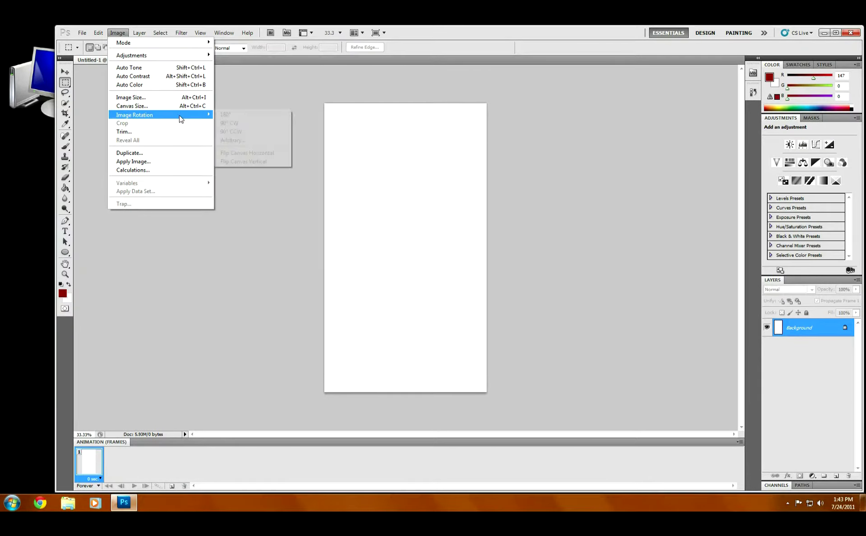
left_click(251, 125)
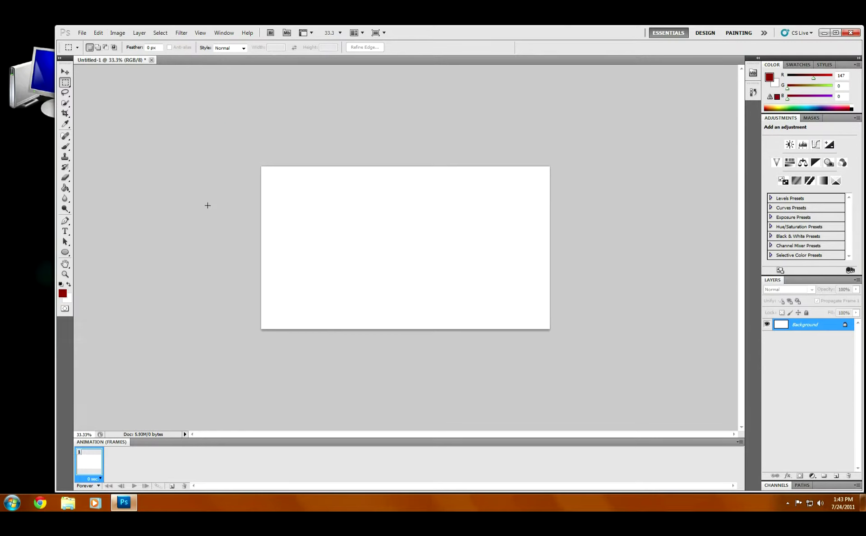
Step: Draw a dark red circle with the Ellipse tool in the canvas's upper left area and shift it slightly up and right
scroll(198, 229, "up", 5)
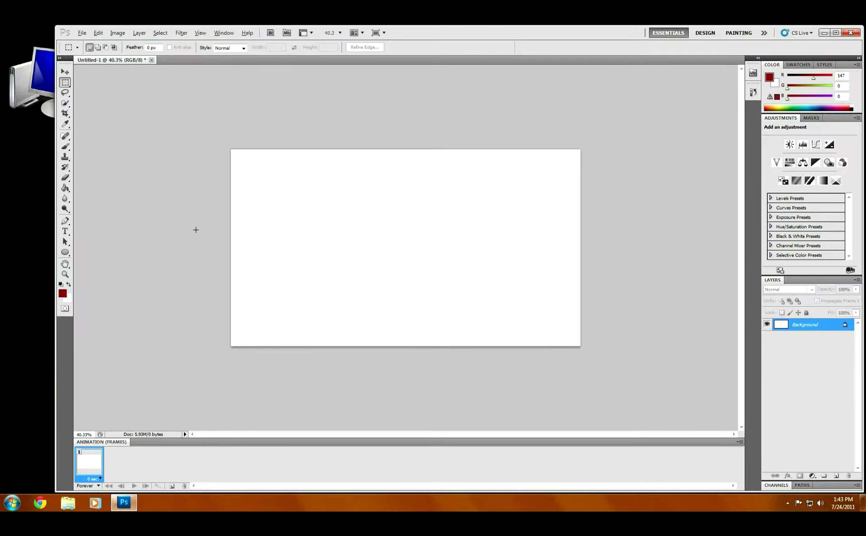
scroll(196, 231, "up", 2)
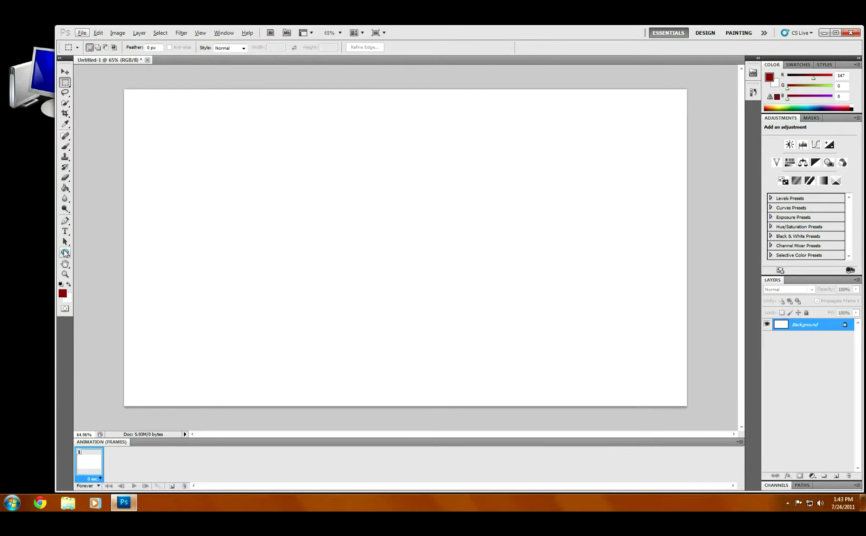
left_click(65, 253)
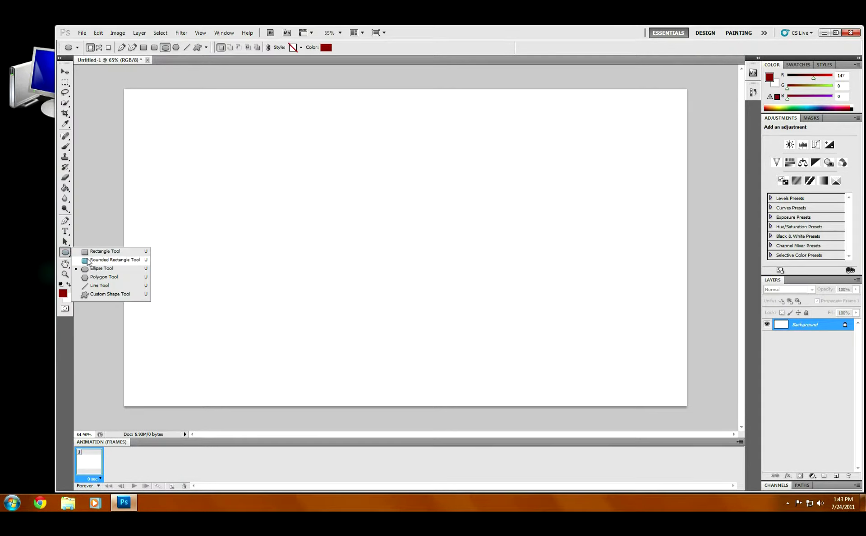
left_click(109, 270)
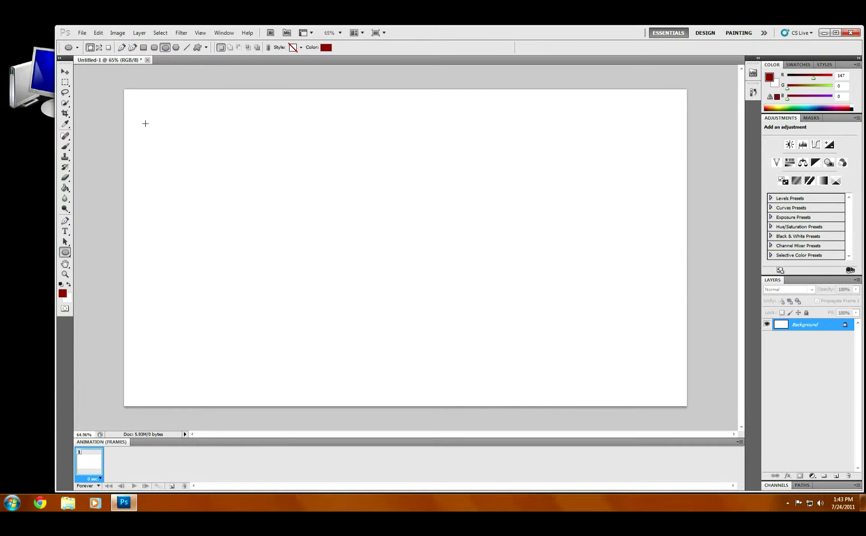
left_click_drag(146, 122, 251, 222)
left_click(65, 71)
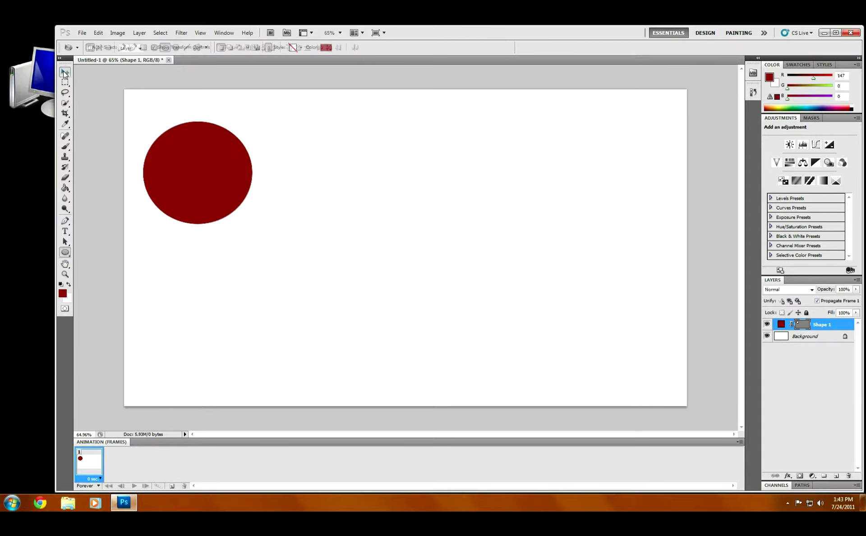
left_click_drag(178, 152, 201, 143)
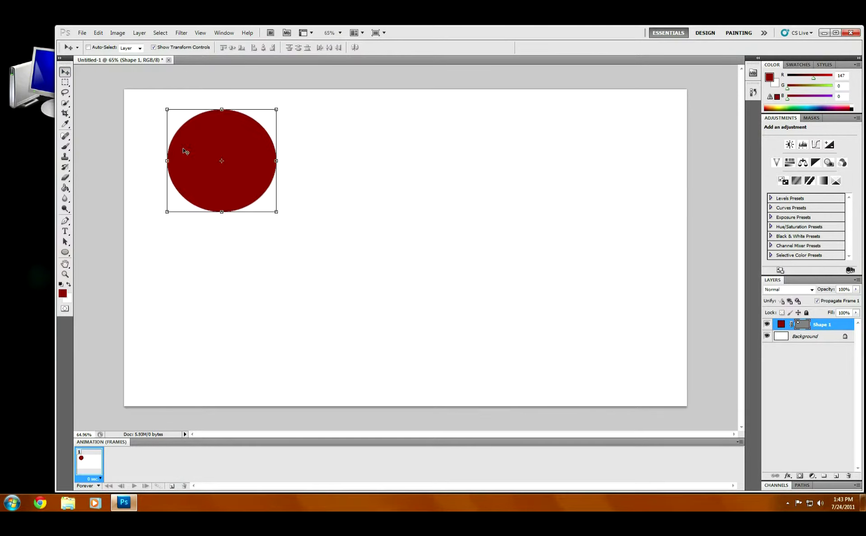
Step: Draw two more dark red circles to the right of the first, a larger one in the middle and a smaller one beyond it
left_click(65, 252)
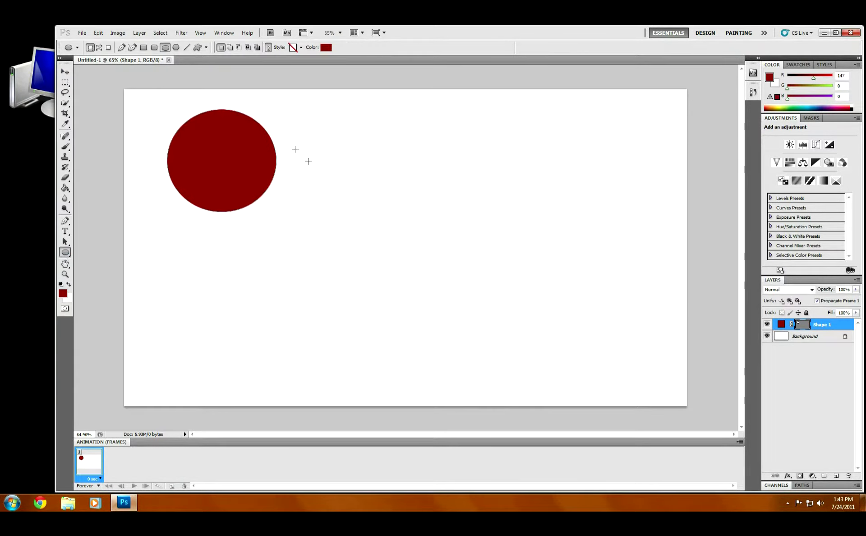
left_click_drag(312, 117, 433, 237)
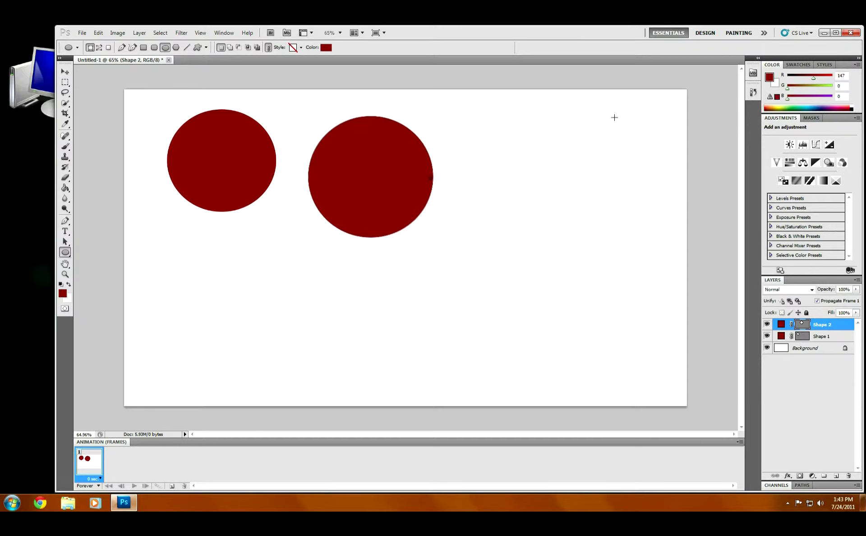
left_click_drag(507, 110, 582, 179)
Step: Enable Auto-Select for the Move tool and shift the middle and right circles to the right to spread out the row
left_click(65, 71)
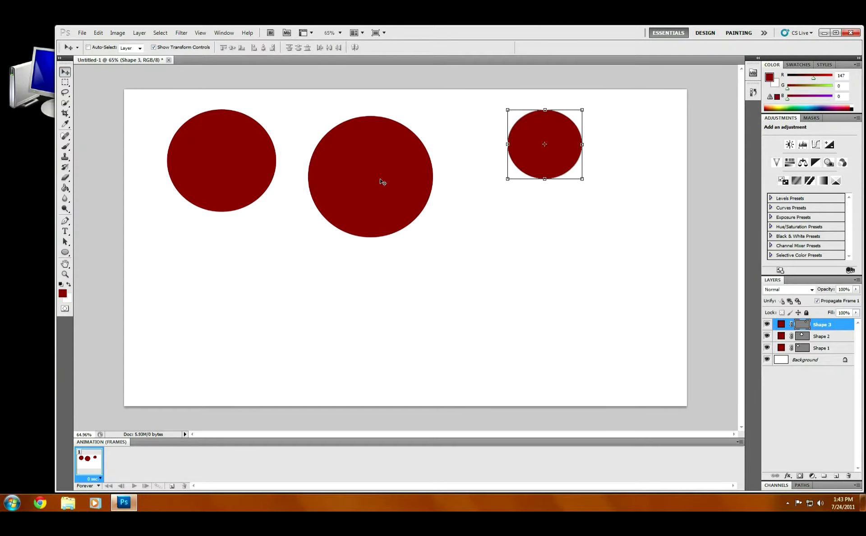
left_click(88, 47)
left_click(354, 161)
left_click_drag(356, 166, 398, 164)
left_click(543, 145)
left_click_drag(542, 147, 576, 156)
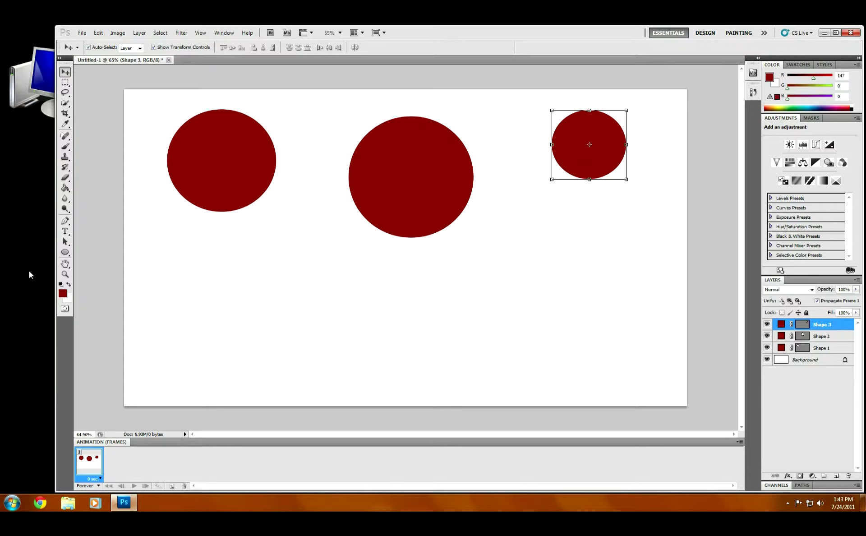
Step: Set the foreground colour to bright blue #0006ff and add the text "FAR" below the left circle
left_click(65, 231)
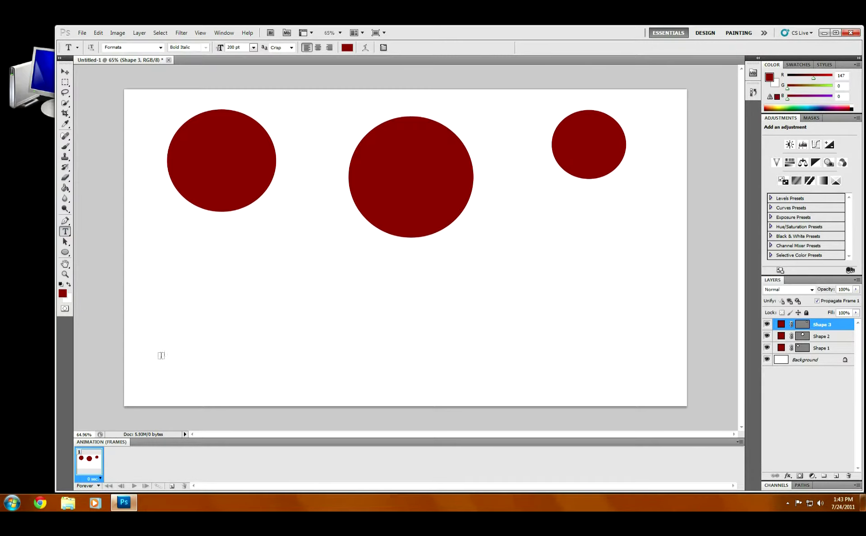
left_click(769, 79)
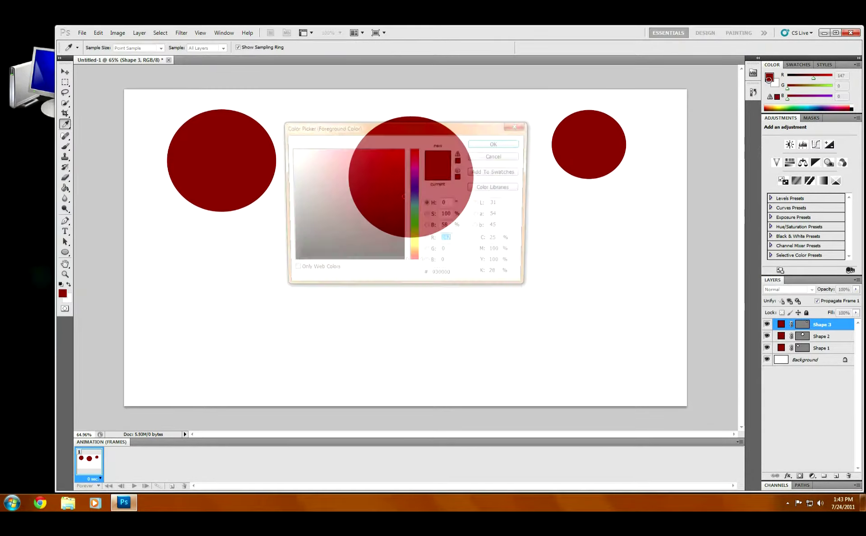
left_click(412, 187)
left_click(403, 149)
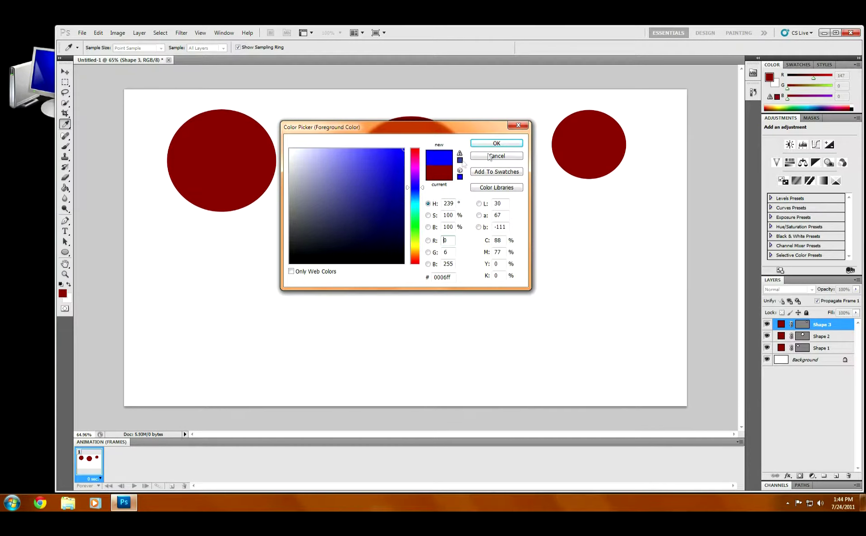
left_click(508, 143)
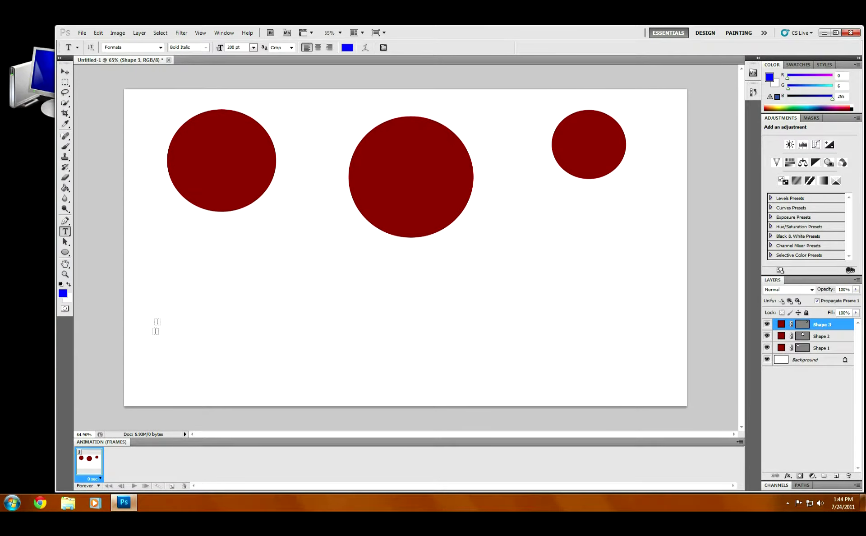
left_click(155, 333)
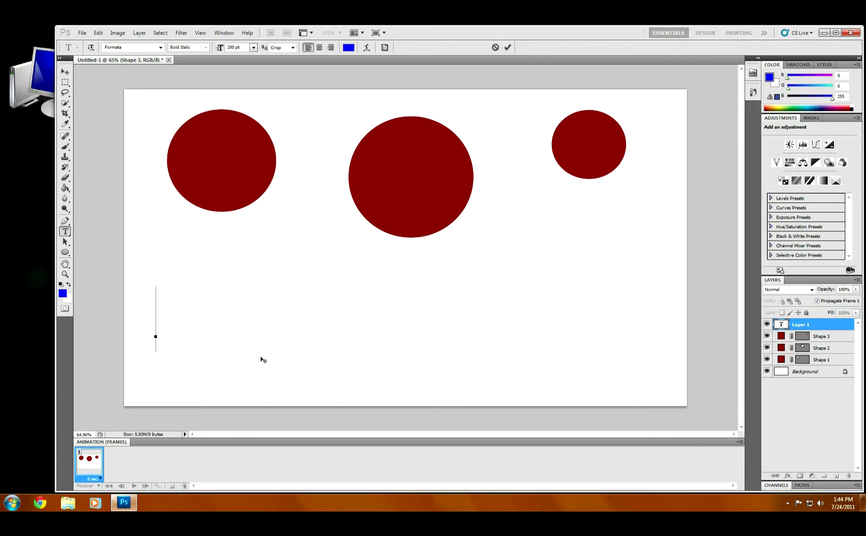
type("FA")
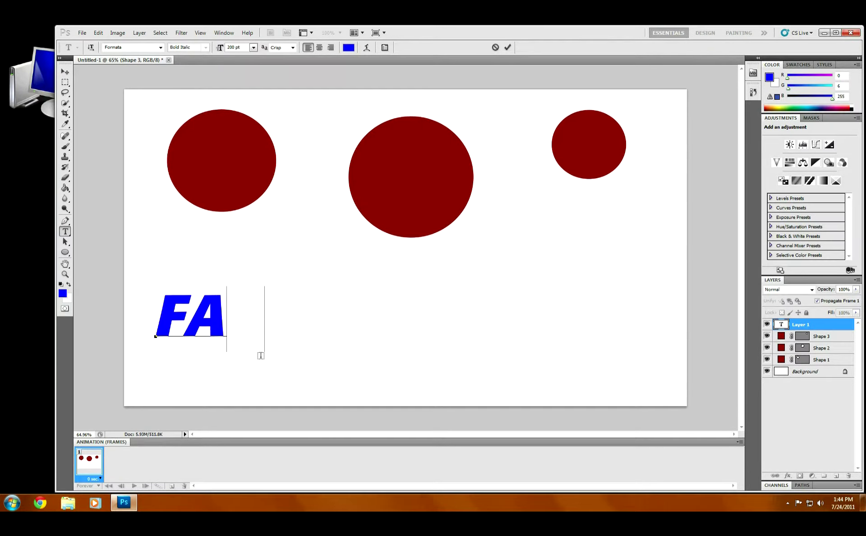
type("R")
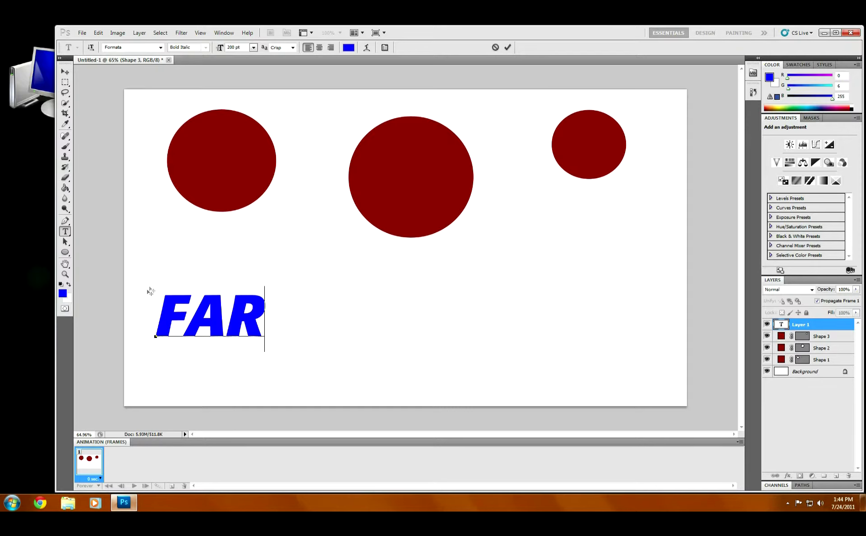
left_click(65, 71)
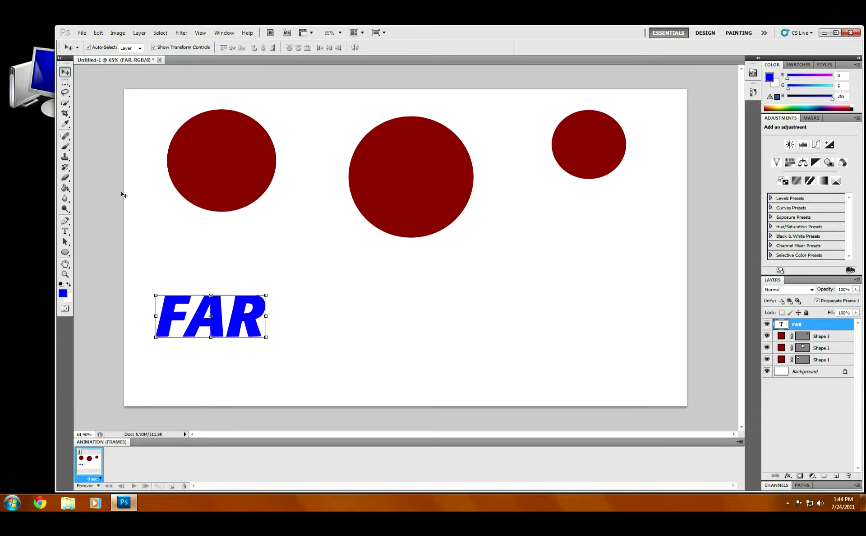
Step: Set the foreground colour to bright green (RGB 0, 255, 42) and add the text "CLOSE" below the right circle
left_click(65, 231)
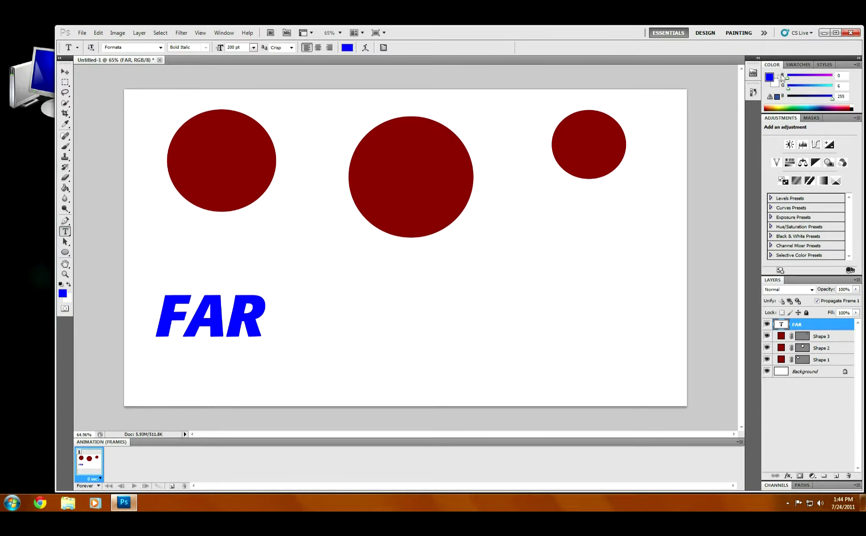
left_click(770, 77)
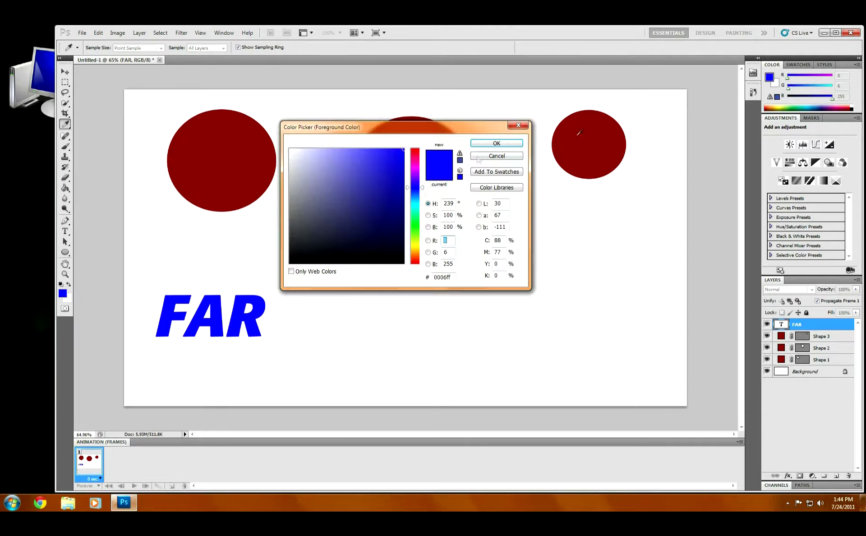
left_click(415, 222)
left_click(496, 143)
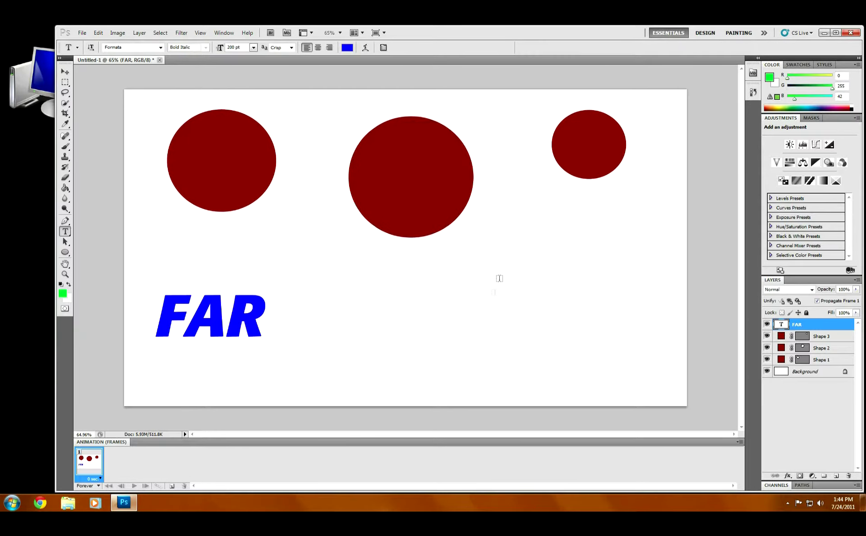
left_click(435, 322)
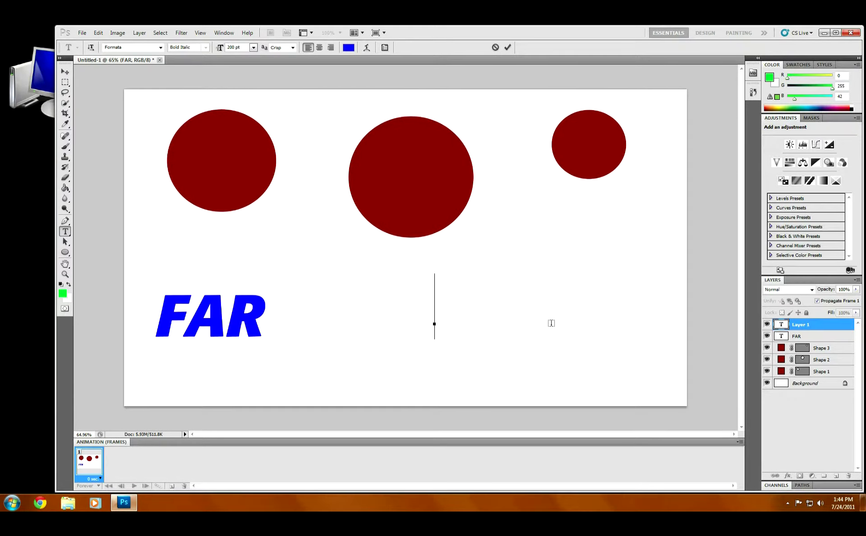
type("CLOSE")
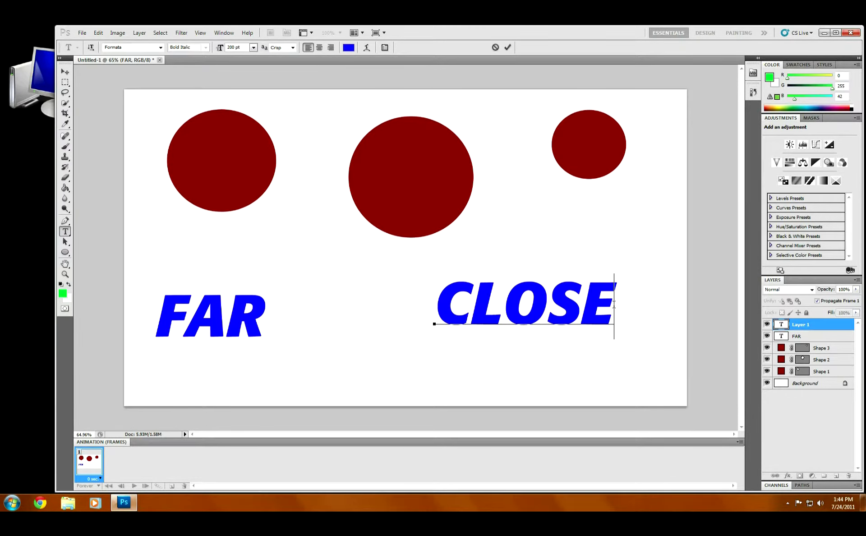
Step: Recolour the whole word "CLOSE" with the bright green foreground colour
left_click_drag(613, 306, 434, 311)
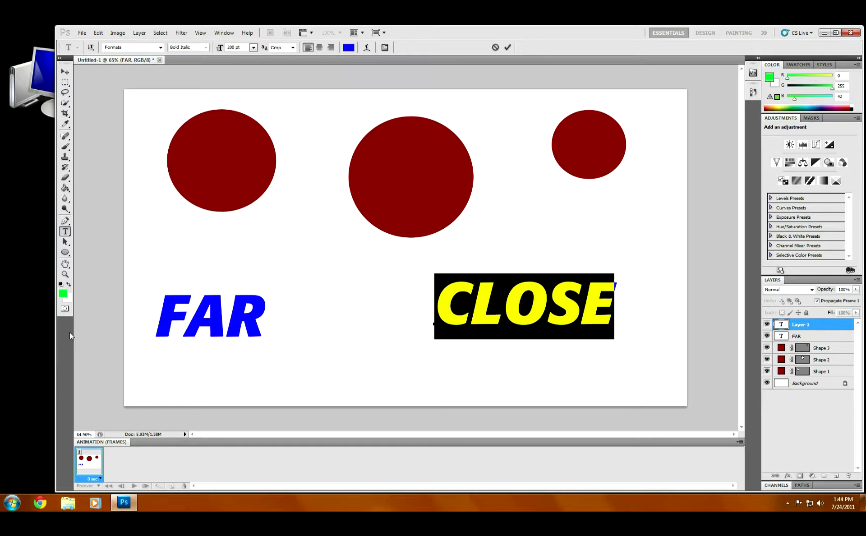
left_click(66, 294)
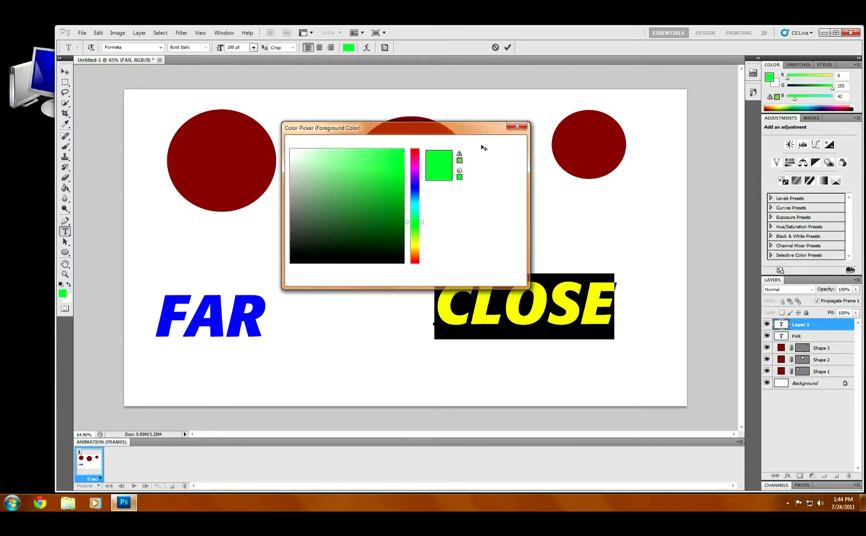
left_click(482, 144)
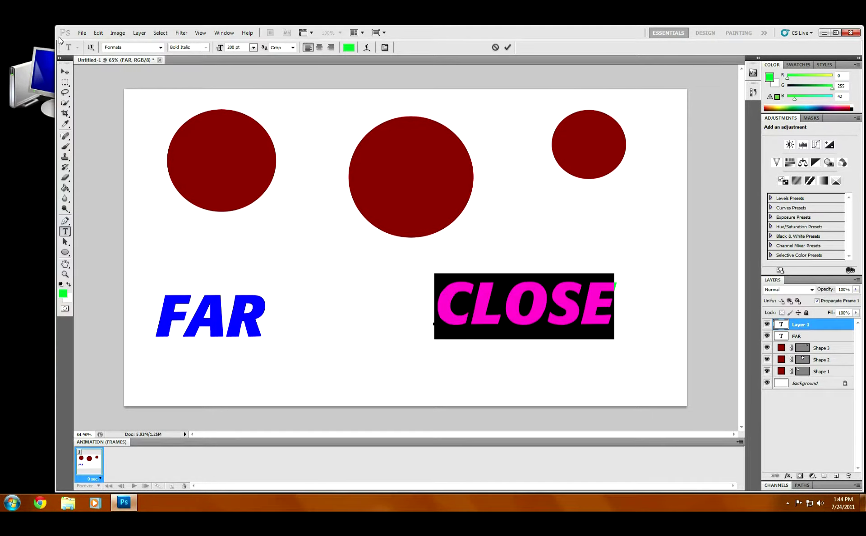
Step: Move "CLOSE" slightly down and "FAR" to the right and slightly down so the two words line up
left_click(65, 71)
left_click_drag(561, 302, 560, 322)
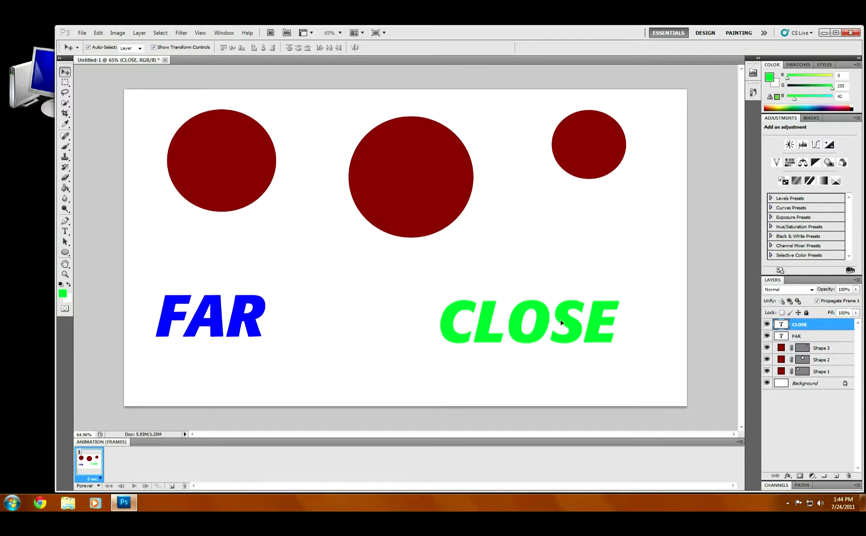
left_click_drag(219, 323, 274, 332)
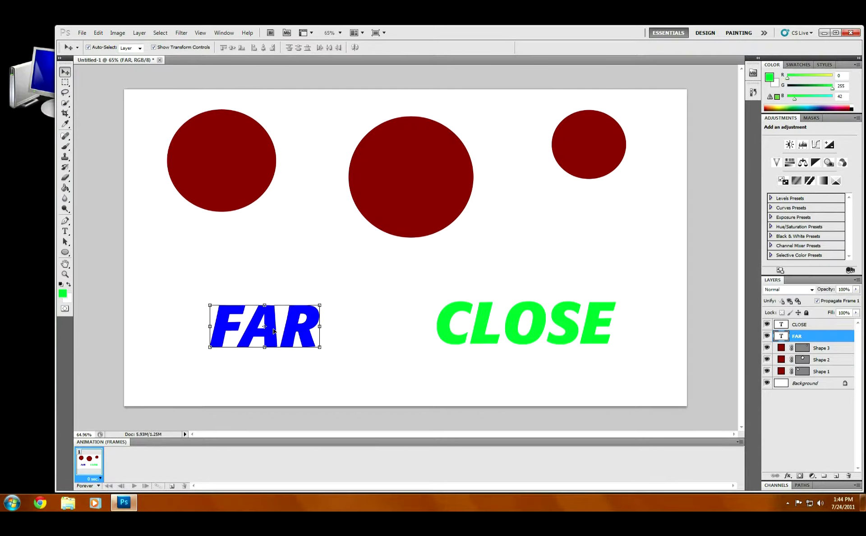
Step: Examine which object each text, shape and background layer holds by selecting the layers one after another
left_click(812, 325)
left_click(813, 338)
left_click(829, 326)
left_click(830, 348)
left_click(830, 361)
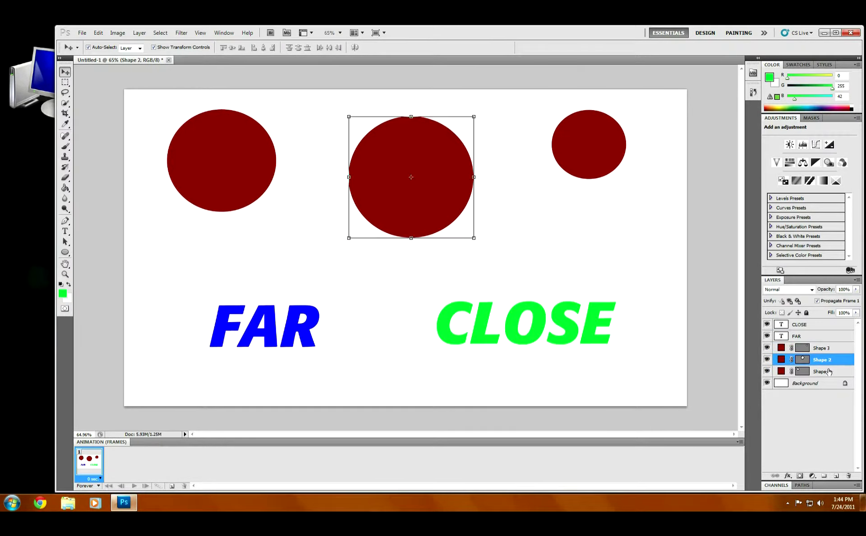
left_click(830, 371)
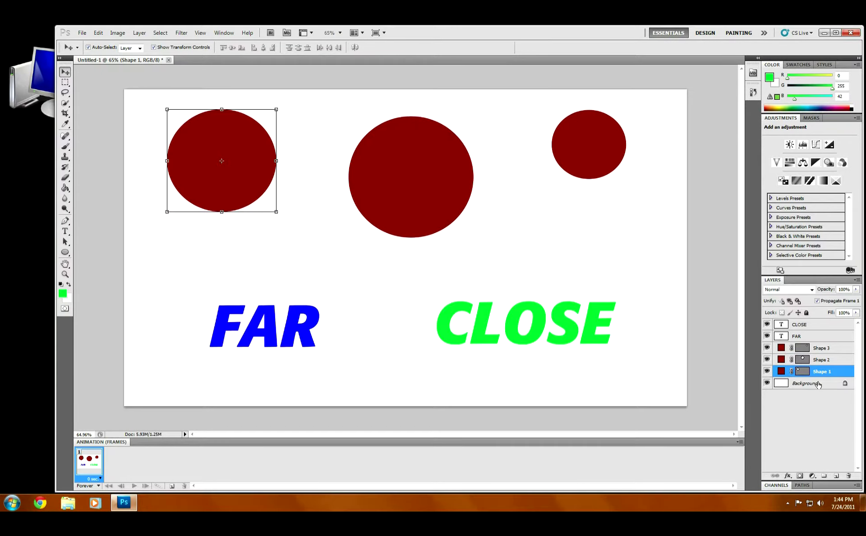
left_click(805, 384)
Step: Group the three shape layers and both text layers, without the background, into a new group named "Left Eye"
left_click(821, 374)
left_click(808, 326, "shift")
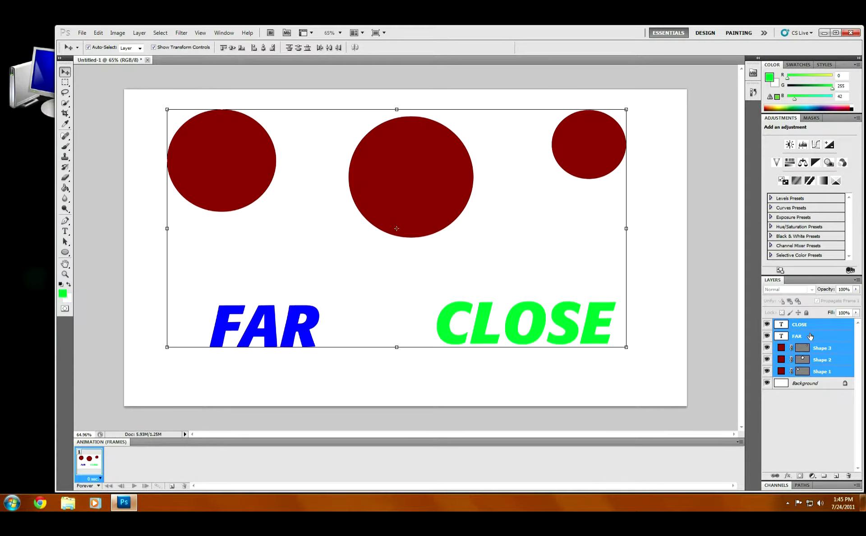
left_click(139, 33)
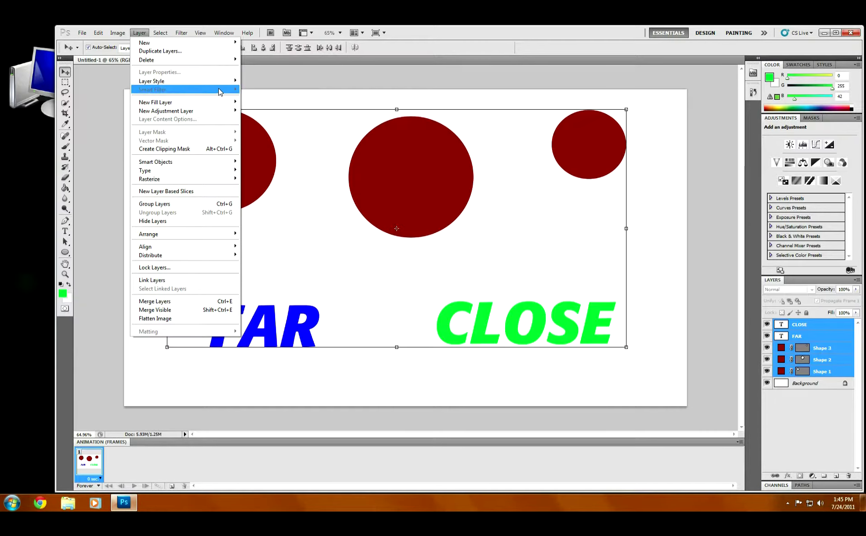
mouse_move(224, 47)
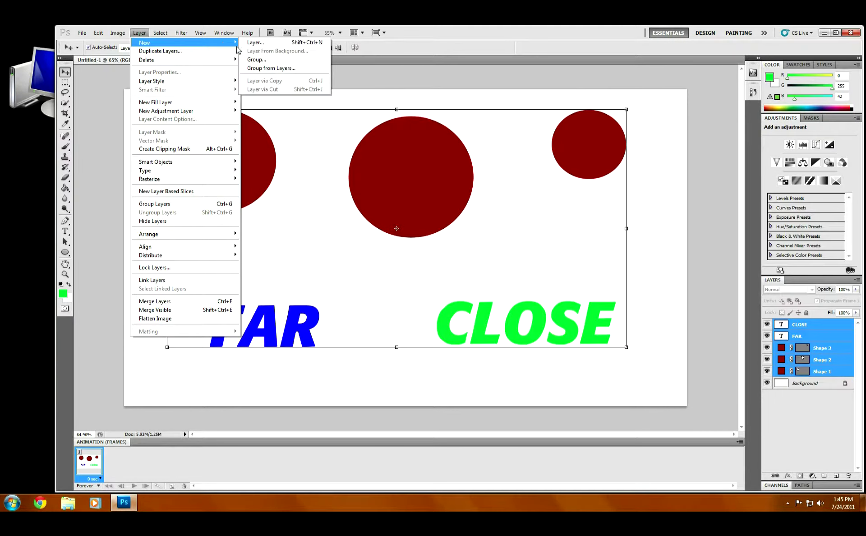
left_click(272, 69)
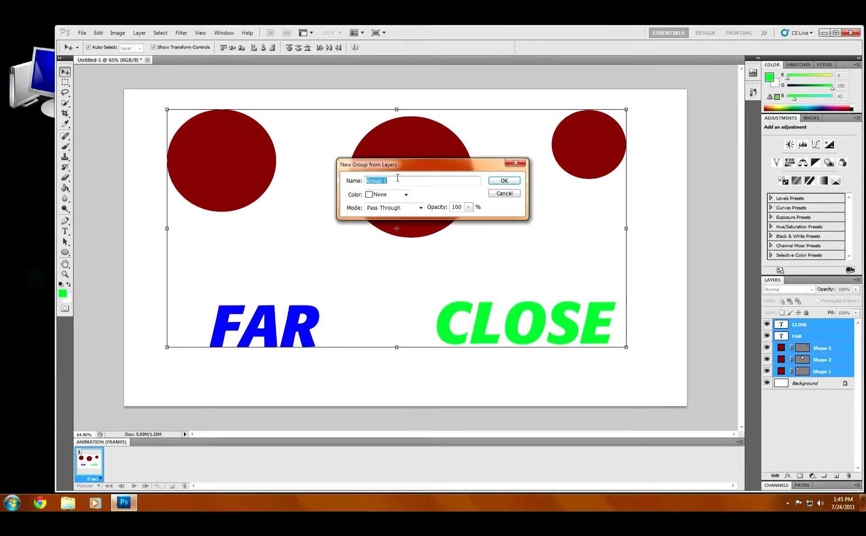
type("Left Eye")
left_click(508, 183)
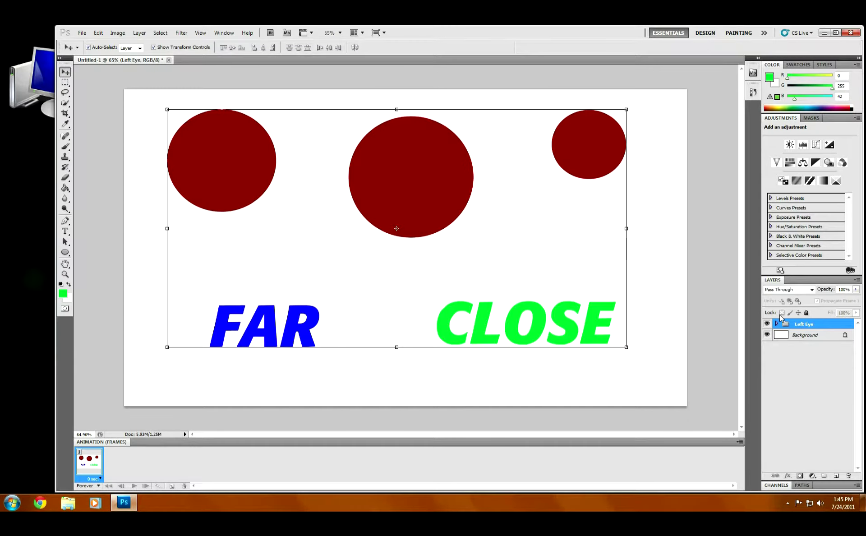
left_click(767, 335)
left_click(767, 334)
left_click(767, 334)
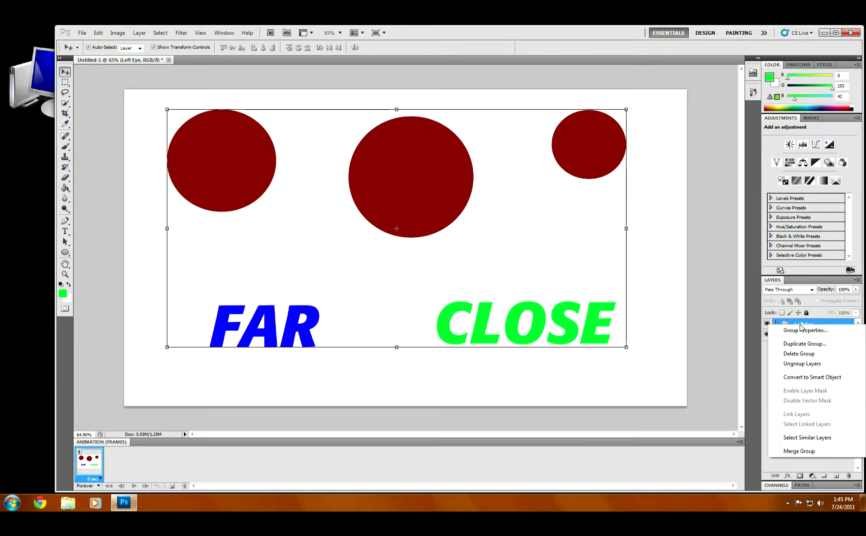
Step: Duplicate the Left Eye group within the same document and name the copy "Right Eye"
right_click(801, 326)
left_click(835, 345)
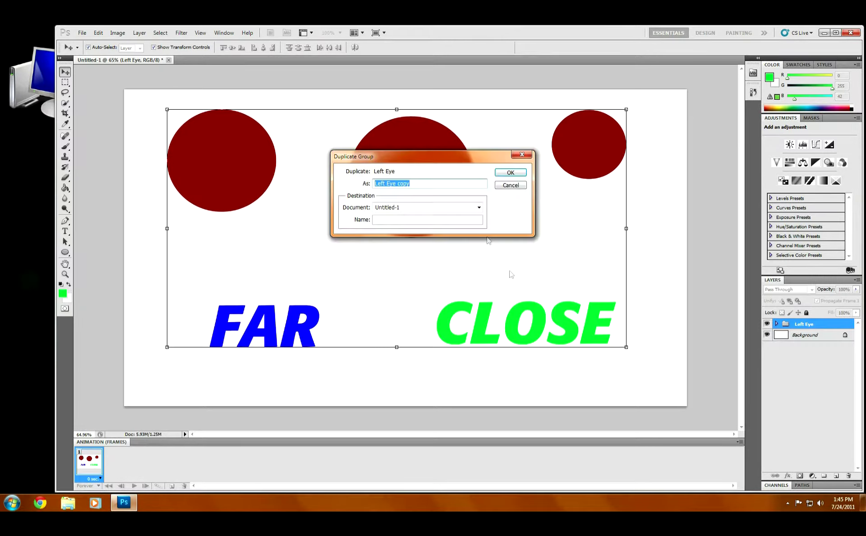
type("Right Eye")
left_click(511, 173)
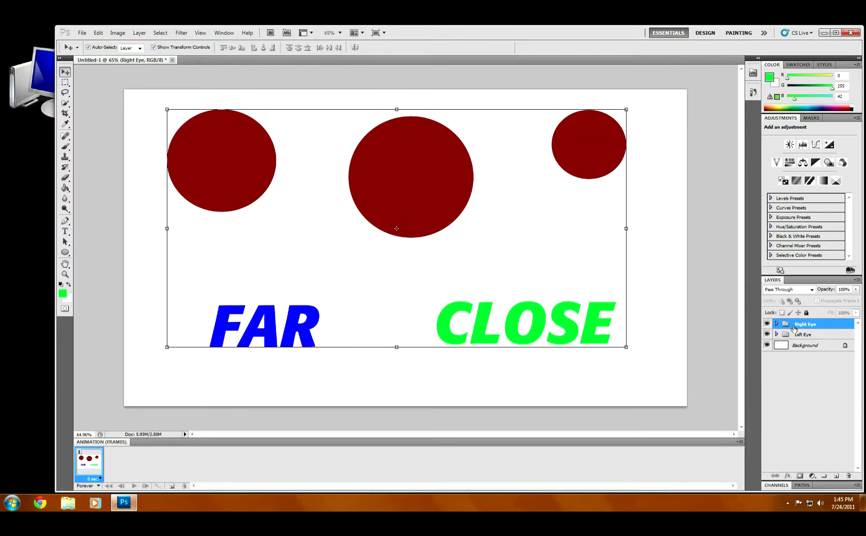
left_click(808, 335)
left_click(799, 328)
left_click(802, 335)
left_click(803, 328)
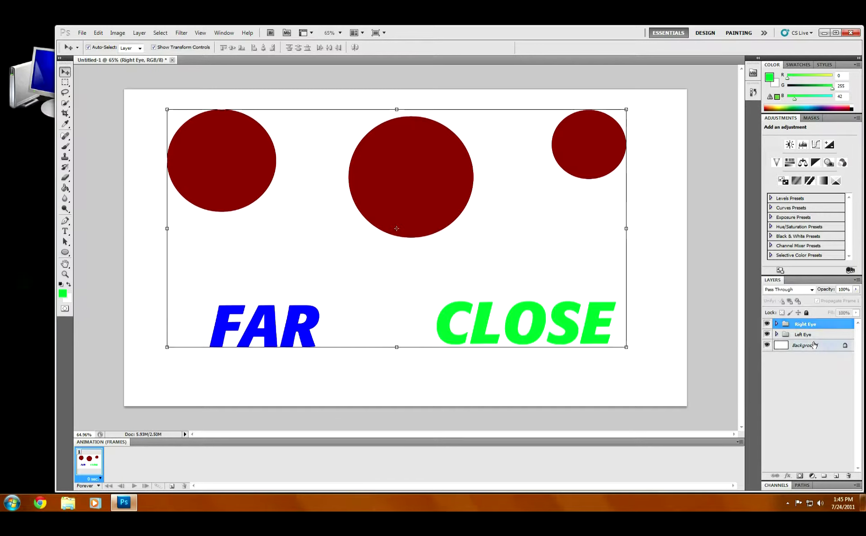
left_click(812, 346)
left_click(801, 336)
left_click(803, 325)
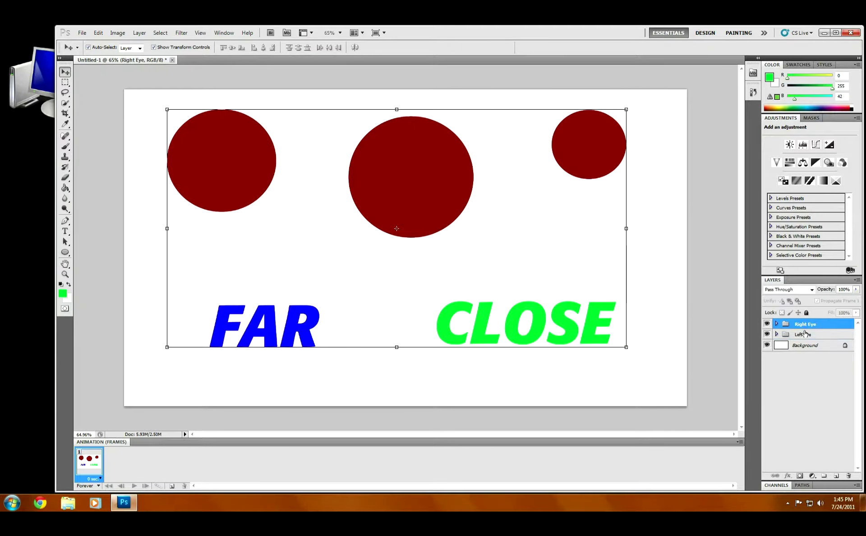
left_click(804, 336)
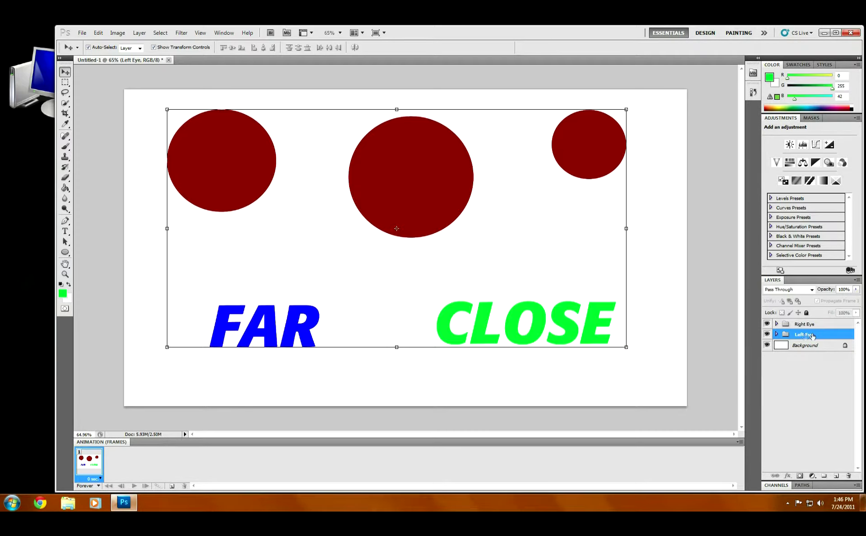
Step: Expand both eye groups and shift the large middle circle (Shape 2) of the Right Eye group 100 px to the left
left_click(776, 335)
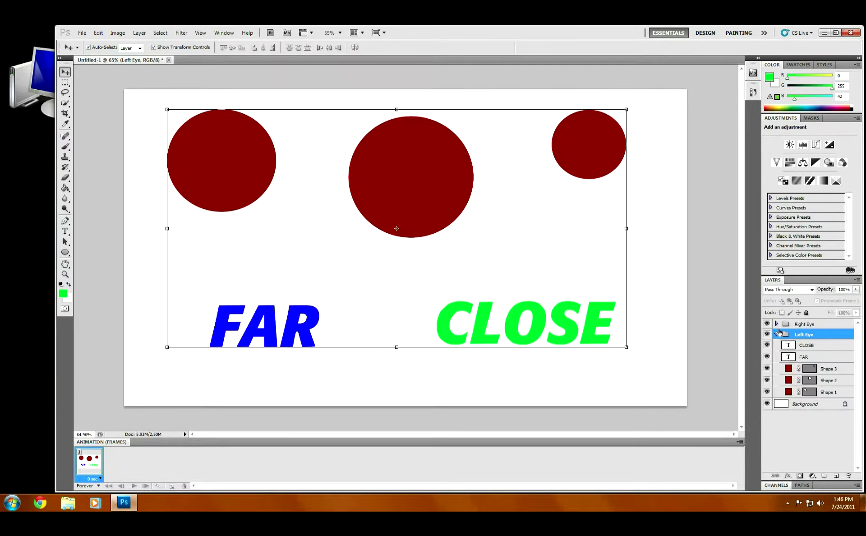
left_click(391, 189)
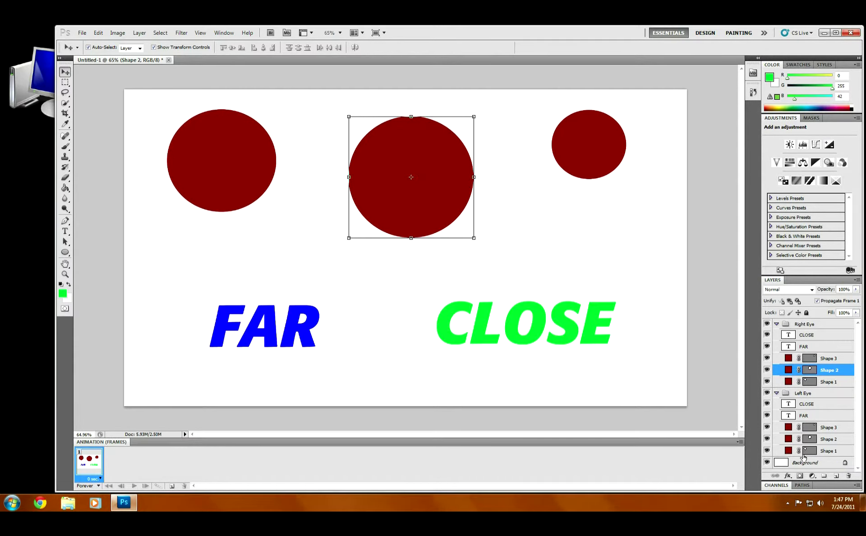
key("shift+Left")
key("shift+Left")
key("shift+Left")
key("shift+Left")
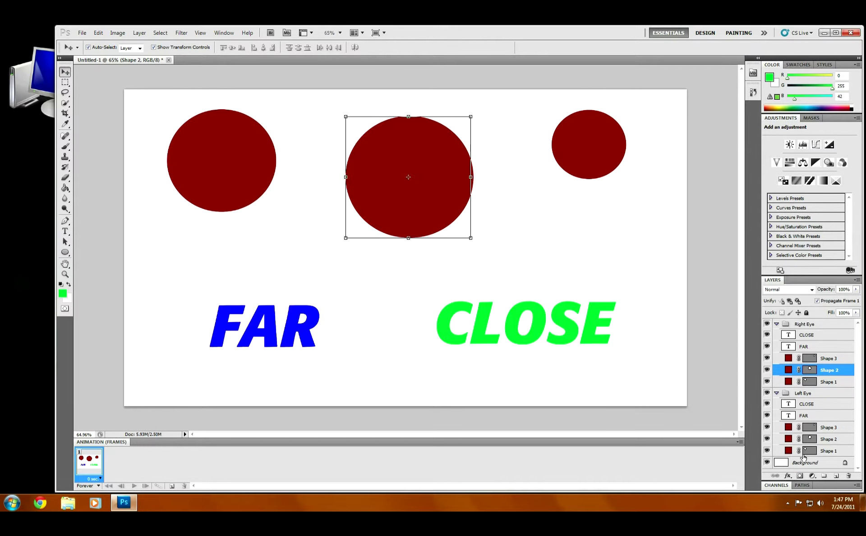
key("shift+Left")
key("shift+Left")
key("shift+Left")
key("shift+Left")
key("shift+Left")
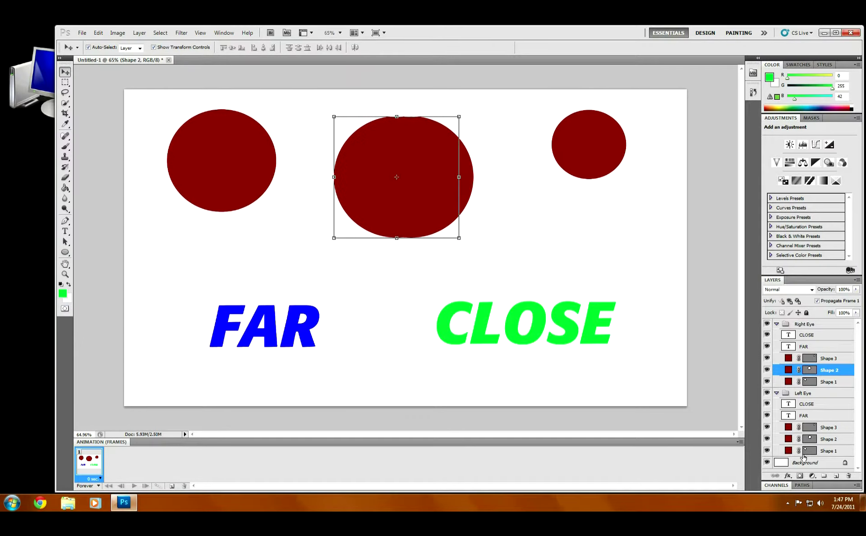
key("shift+Left")
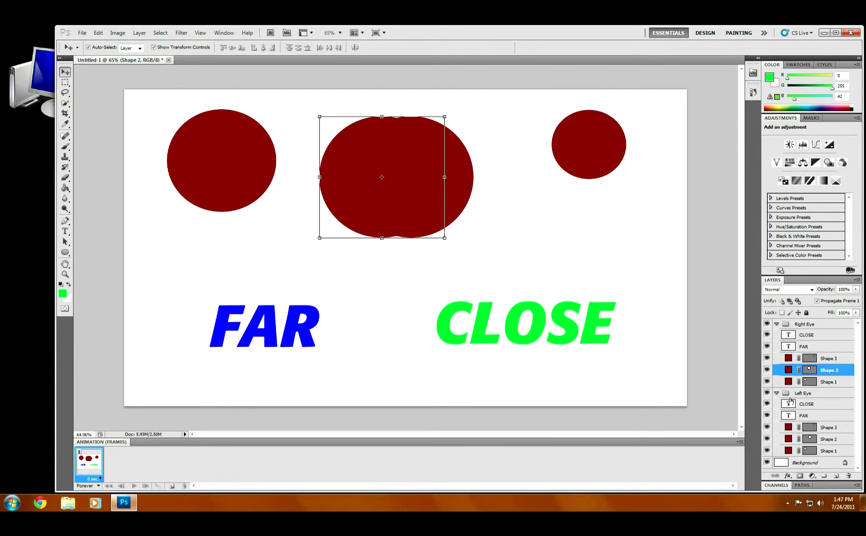
Step: Shift the large middle circle (Shape 2) of the Left Eye group 100 px to the right
left_click(825, 439)
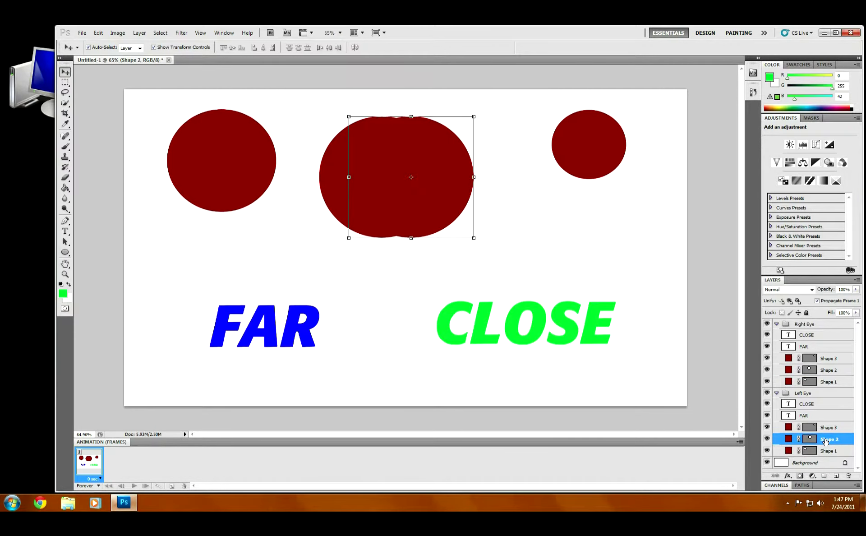
key("shift+Right")
key("shift+Right")
key("shift+Right")
key("shift+Right")
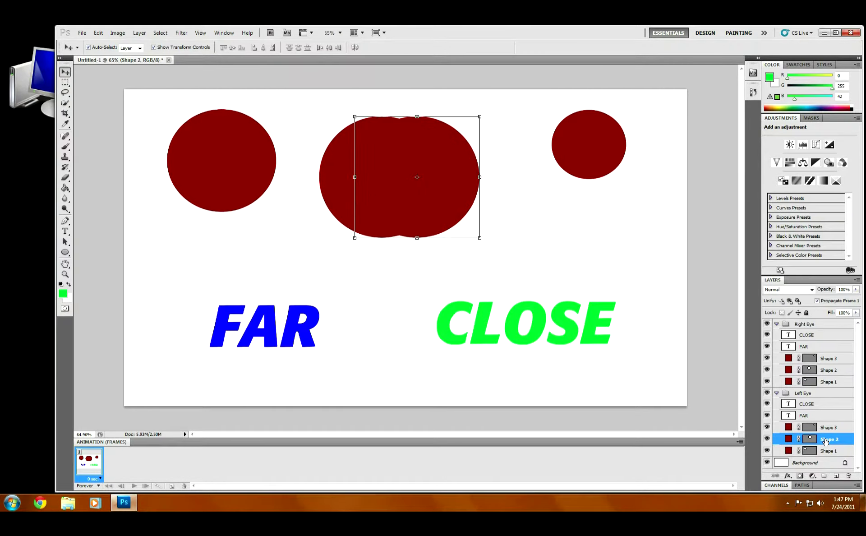
key("shift+Right")
key("shift+Right")
key("shift+Right")
key("shift+Right")
key("shift+Right")
key("shift+Right")
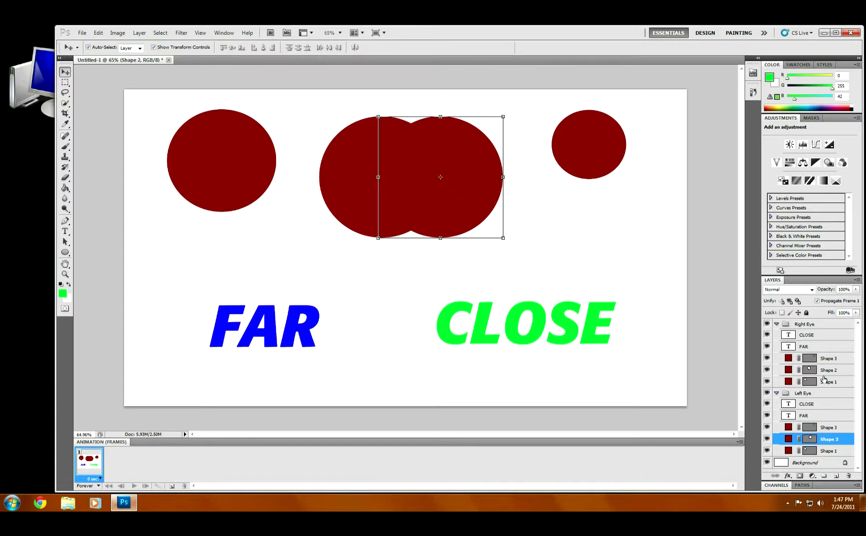
Step: Nudge the left circle (Shape 1) 10 px left in the Right Eye group and 10 px right in the Left Eye group
left_click(231, 165)
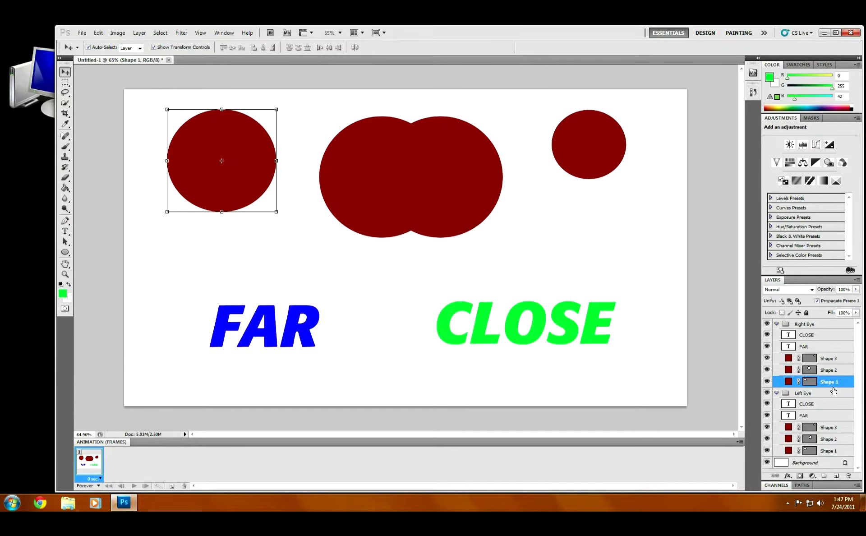
key("shift+Left")
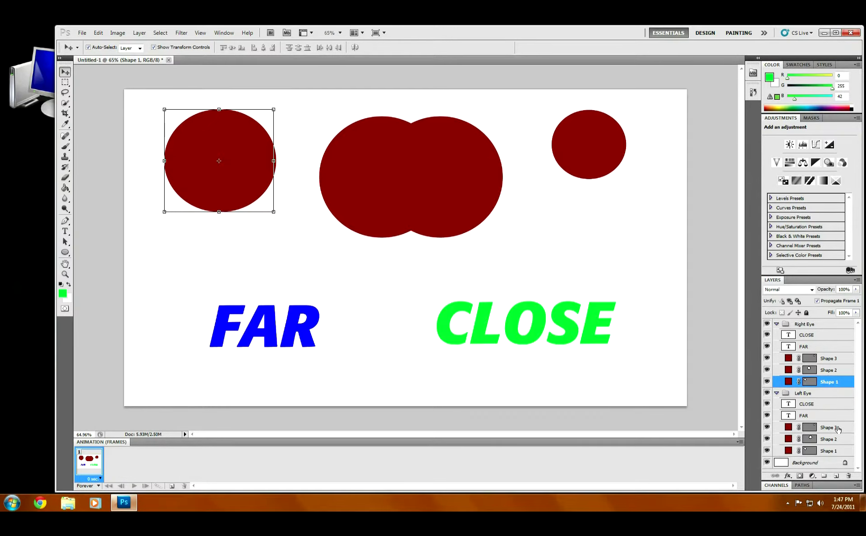
left_click(826, 452)
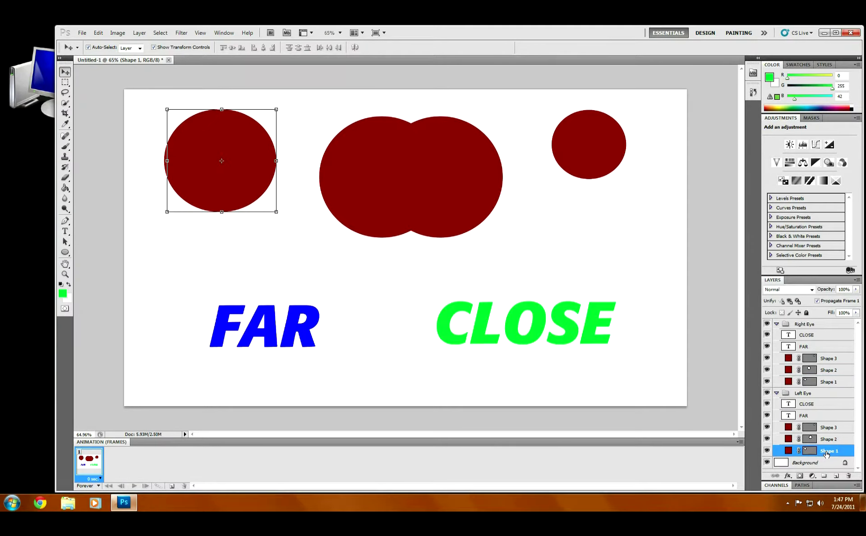
key("shift+Right")
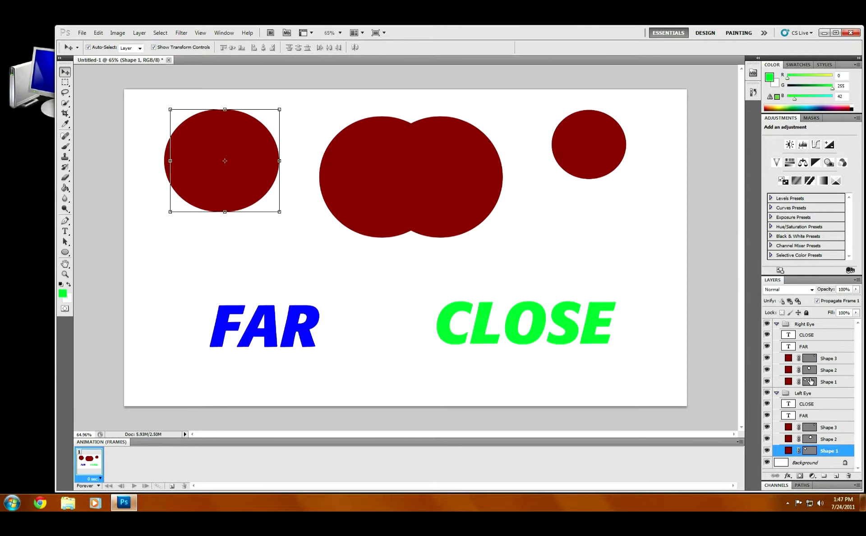
Step: Shift the small circle (Shape 3) of the Right Eye group about 50 px to the right
left_click(829, 359)
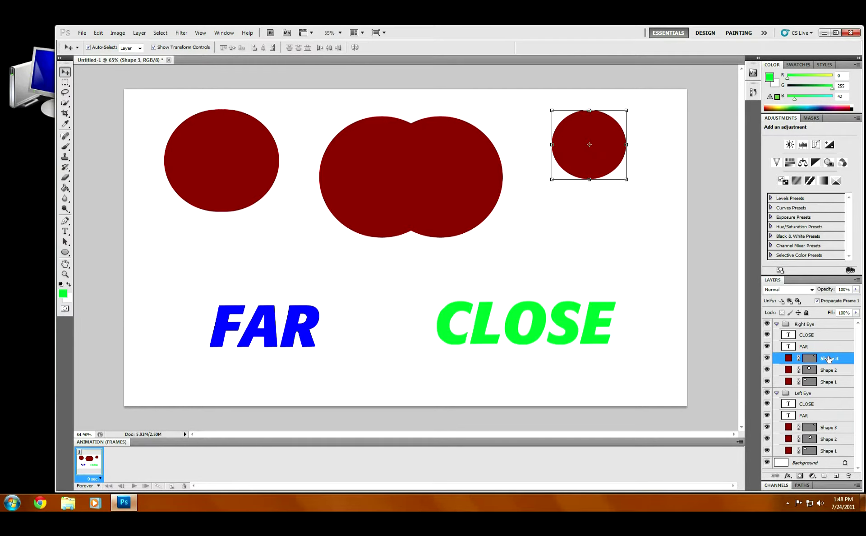
key("Right")
key("Right")
key("Right")
key("Right")
key("Right")
key("Right")
key("Right")
key("Right")
key("Right")
key("Right")
key("Right")
key("Right")
key("Right")
key("Right")
key("Right")
key("Right")
key("Right")
key("Right")
key("Right")
key("Right")
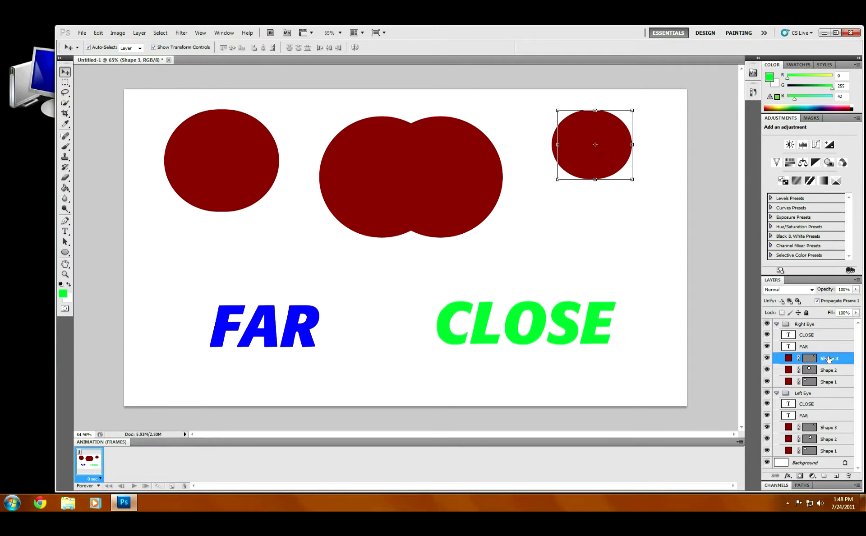
key("Right")
key("Right")
key("Right")
key("Right")
key("Right")
key("Right")
key("Right")
key("Right")
key("Right")
key("Right")
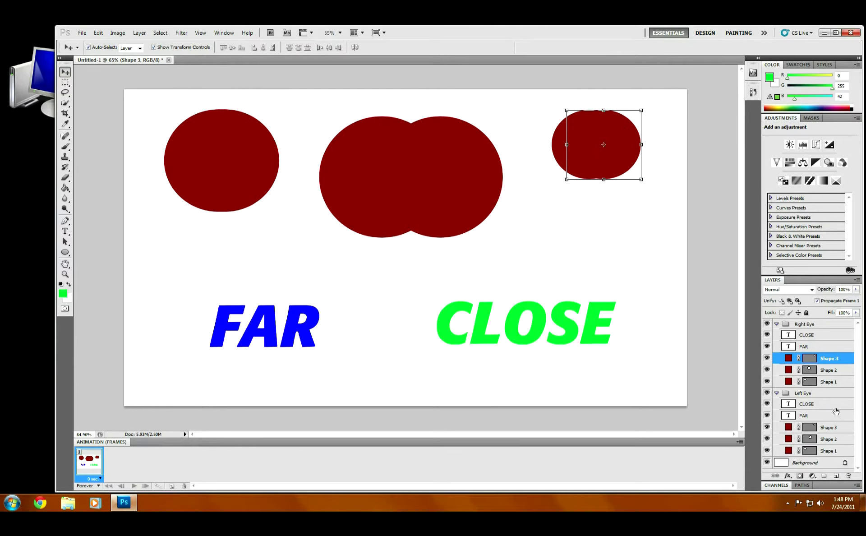
Step: Shift the small circle (Shape 3) of the Left Eye group about 50 px to the left
left_click(829, 431)
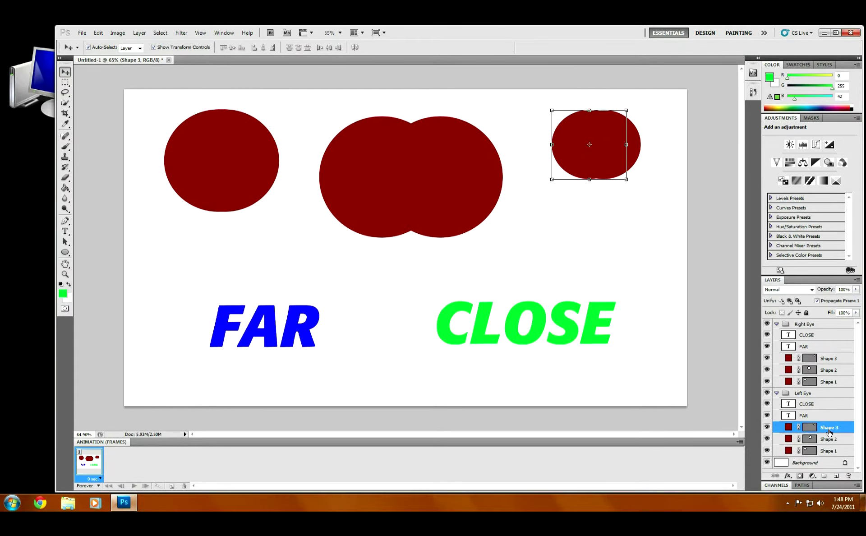
key("Left")
key("Left")
key("Left")
key("Left")
key("Left")
key("Left")
key("Left")
key("Left")
key("Left")
key("Left")
key("Left")
key("Left")
key("Left")
key("Left")
key("Left")
key("Left")
key("Left")
key("Left")
key("Left")
key("Left")
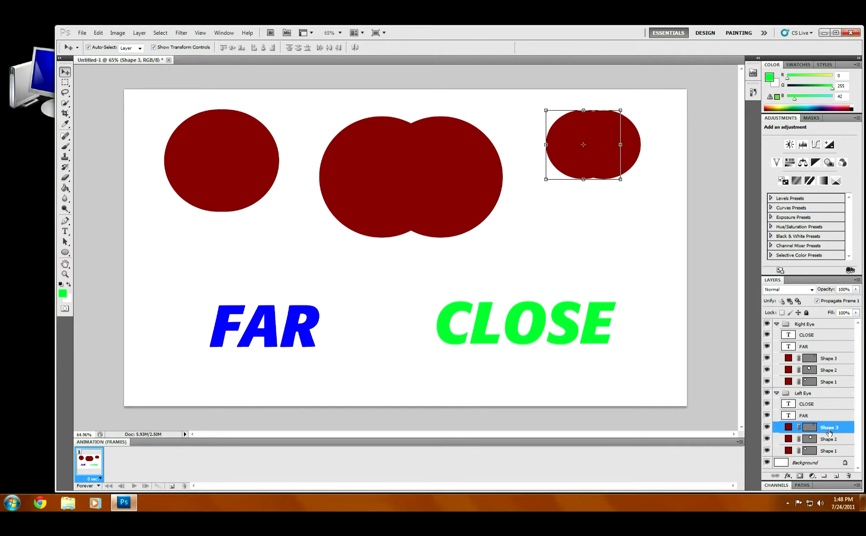
key("Left")
key("Left")
key("Left")
key("Left")
key("Left")
key("Left")
key("Left")
key("Left")
key("Left")
key("Left")
key("Left")
key("Left")
key("Left")
key("Left")
key("Left")
key("Left")
key("Left")
key("Left")
key("Left")
key("Left")
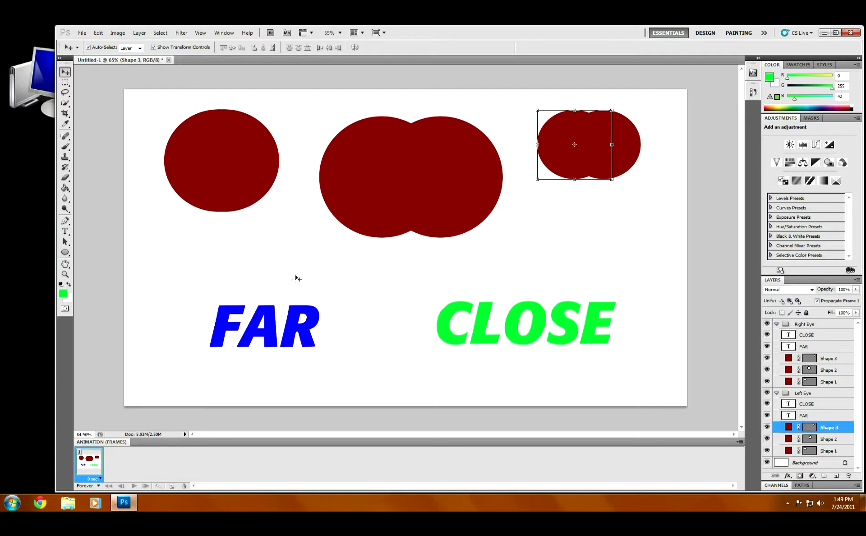
Step: Shift the word "FAR" of the Right Eye group 60 px to the right
left_click(265, 338)
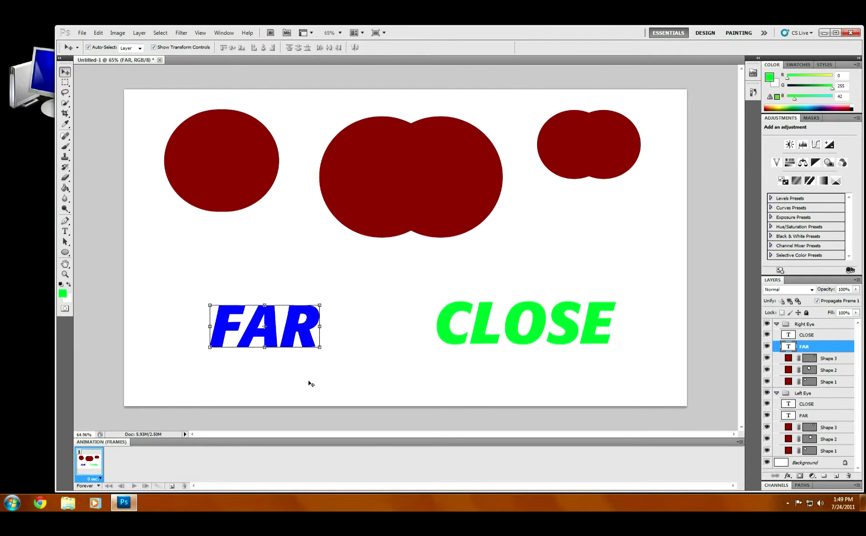
key("shift+Right")
key("shift+Right")
key("shift+Right")
key("shift+Right")
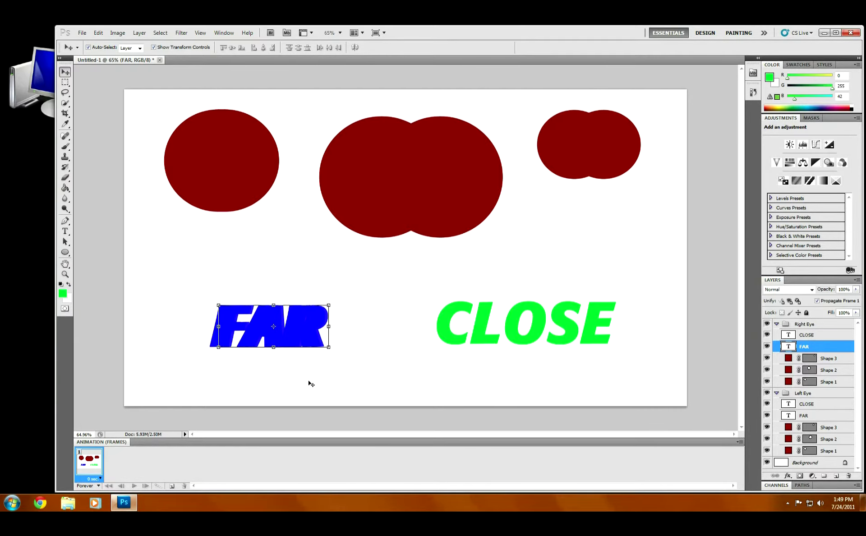
key("shift+Right")
key("shift+Right")
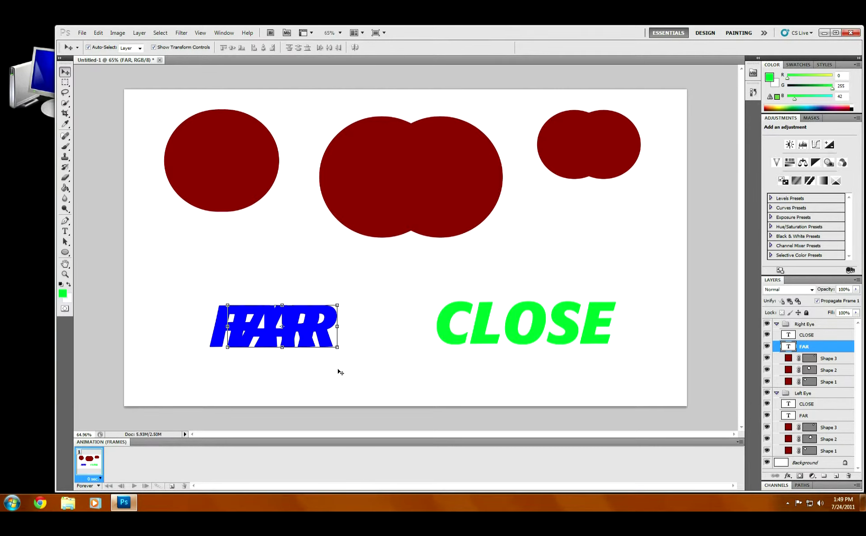
Step: Shift the word "FAR" of the Left Eye group 60 px to the left
left_click(825, 413)
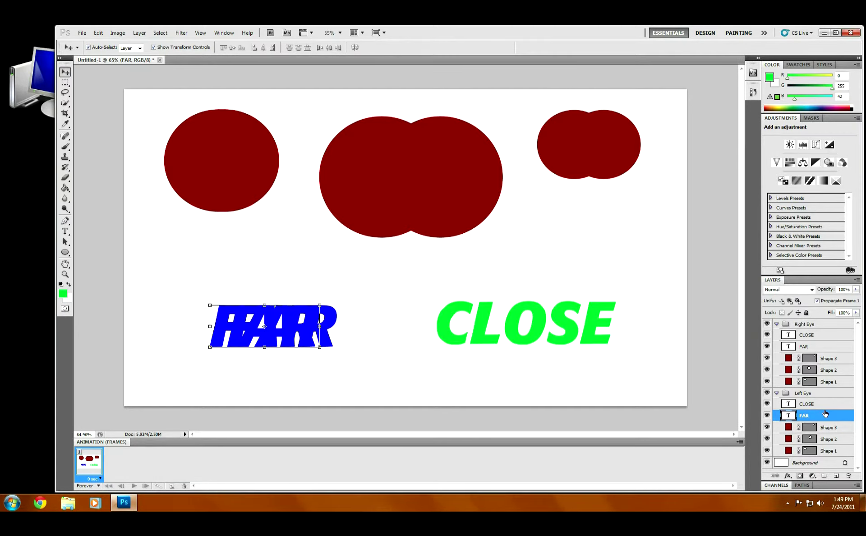
key("shift+Left")
key("shift+Left")
key("shift+Left")
key("shift+Left")
key("shift+Left")
key("shift+Left")
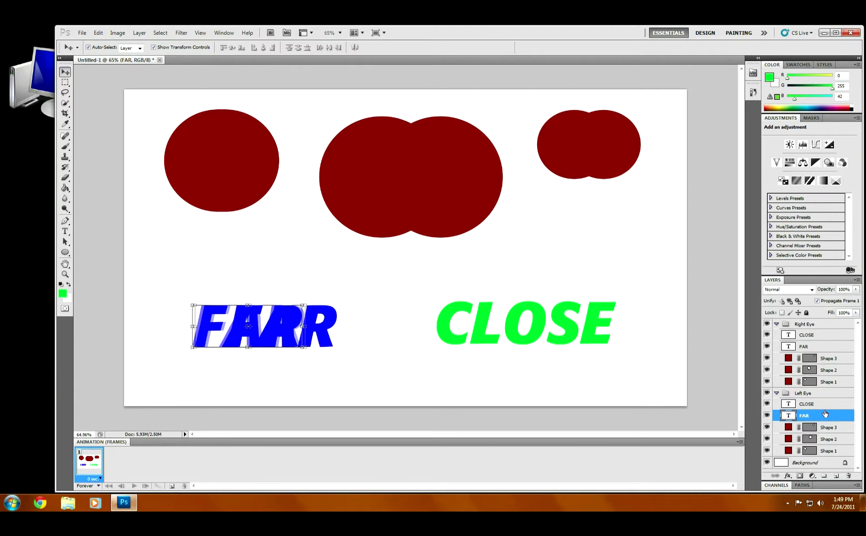
Step: Shift the word "CLOSE" of the Right Eye group 80 px to the left
left_click(812, 335)
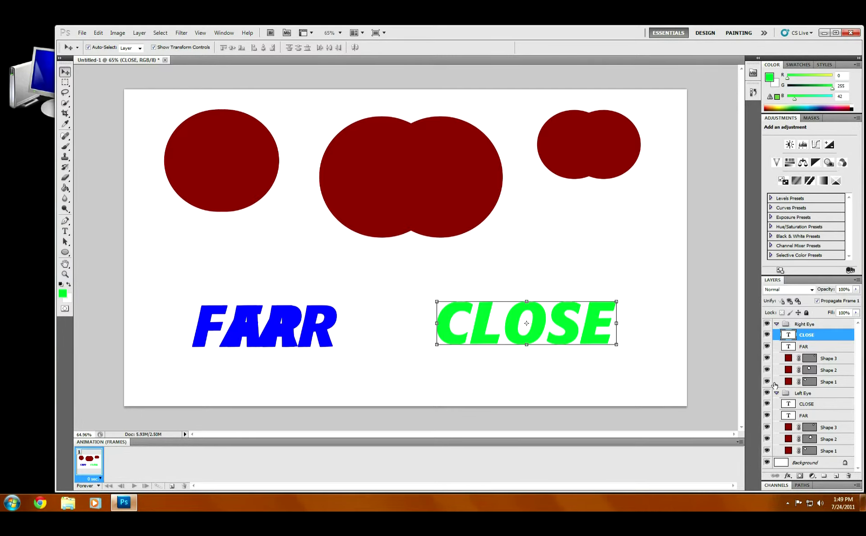
key("shift+Left")
key("shift+Left")
key("shift+Left")
key("shift+Left")
key("shift+Left")
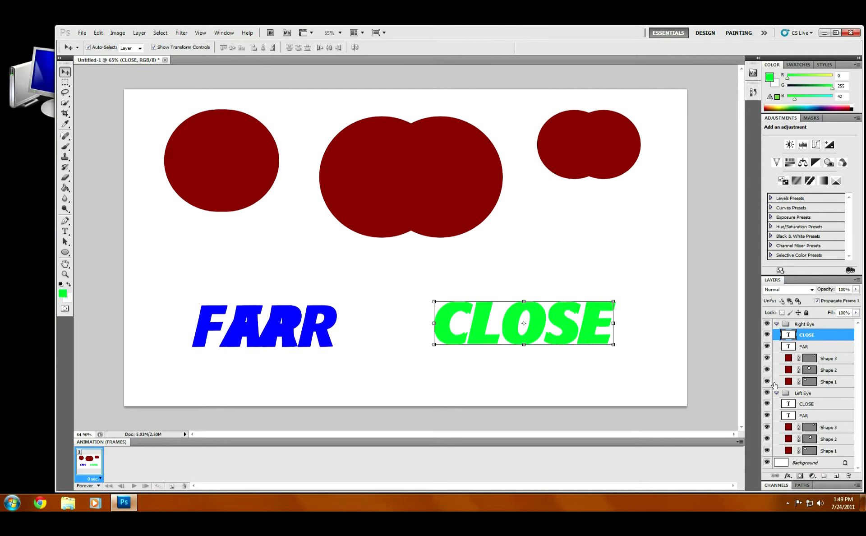
key("shift+Left")
key("shift+Left")
key("shift+Left")
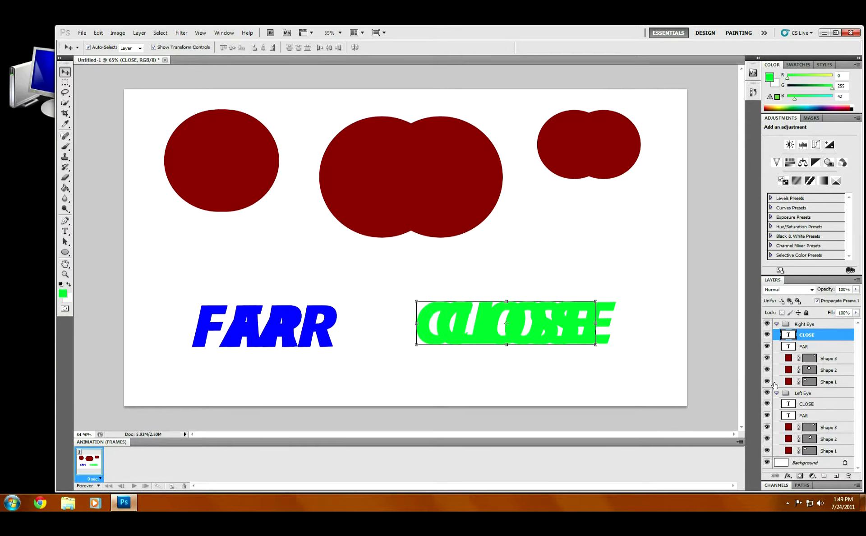
Step: Shift the word "CLOSE" of the Left Eye group 80 px to the right
left_click(819, 404)
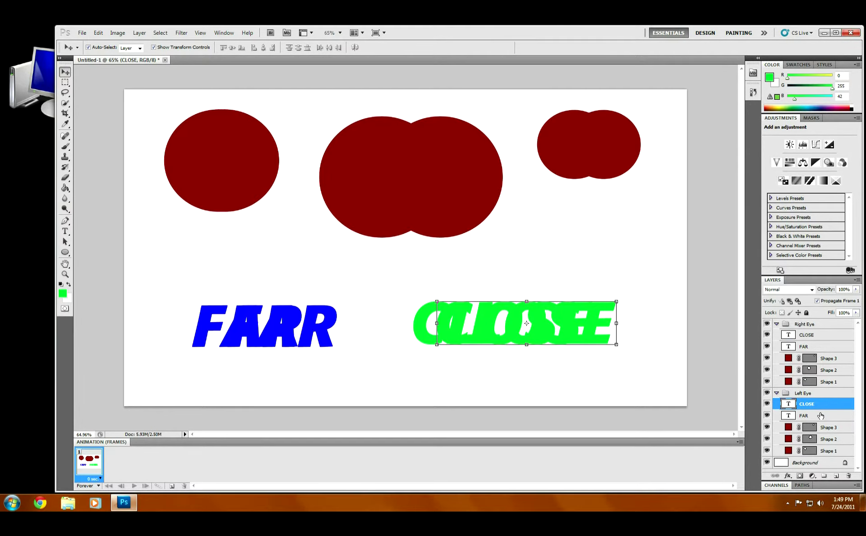
key("shift+Right")
key("shift+Right")
key("shift+Right")
key("shift+Right")
key("shift+Right")
key("shift+Right")
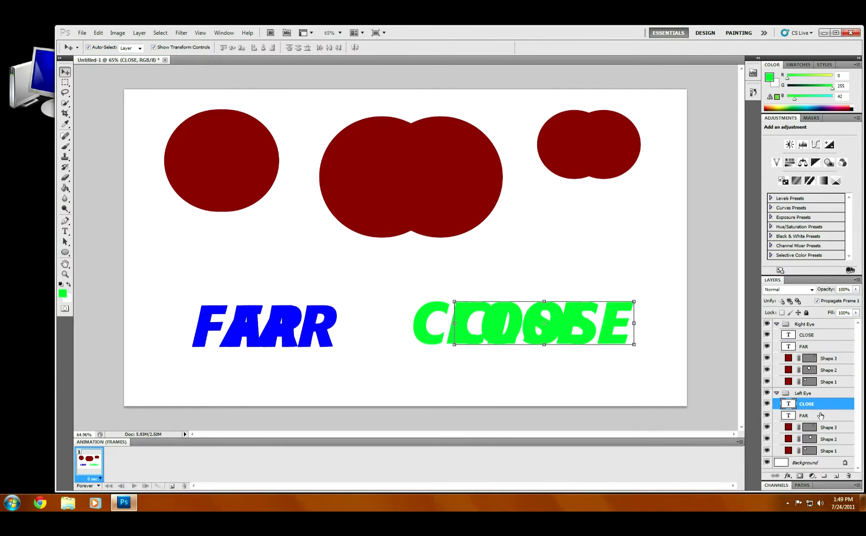
key("shift+Right")
key("shift+Right")
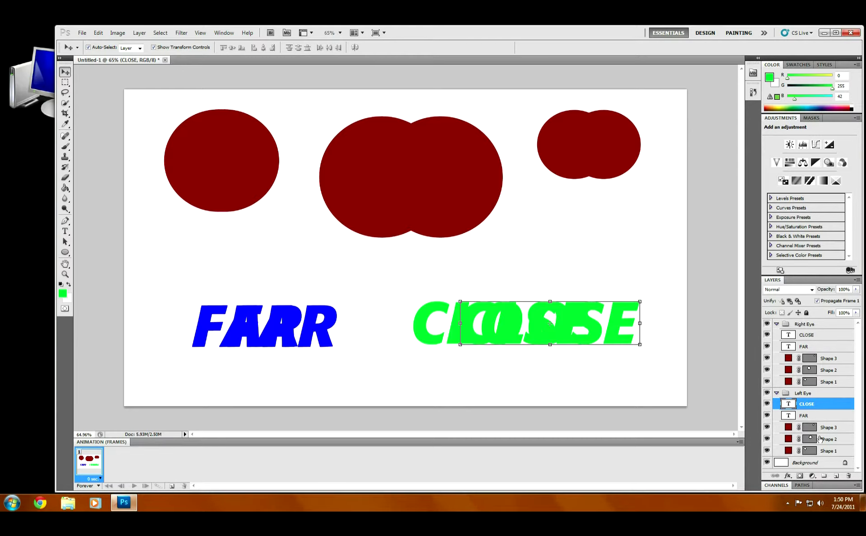
Step: Collapse both eye layer groups and hide the Left Eye group, leaving the Right Eye group selected
left_click(776, 393)
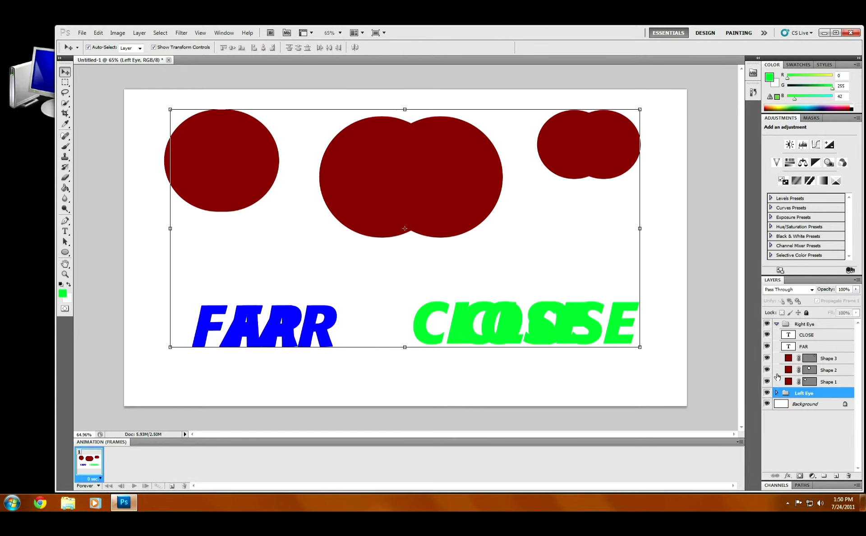
left_click(777, 324)
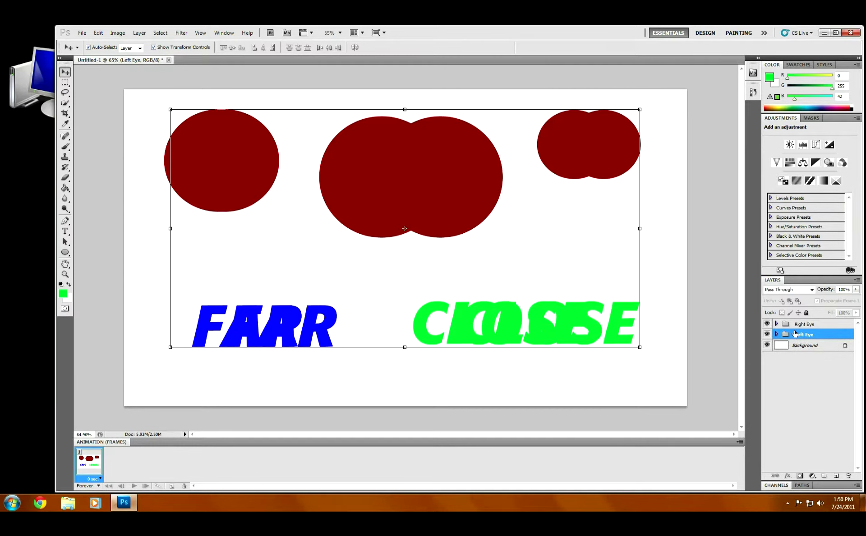
left_click(768, 335)
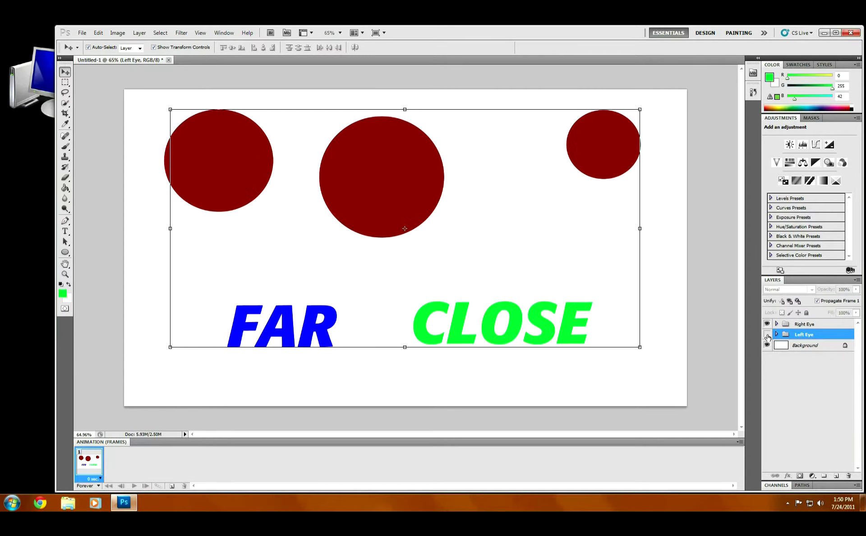
left_click(775, 328)
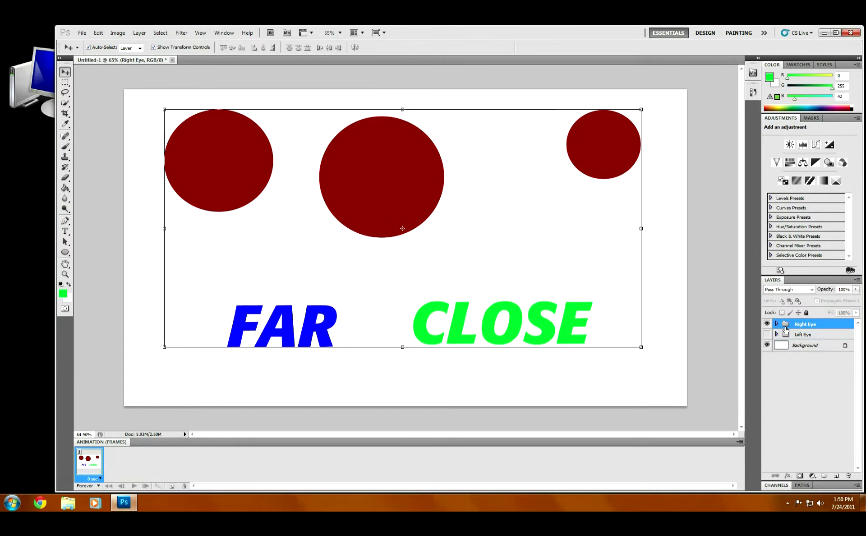
Step: Save the right-eye view to the Desktop as the JPEG customart-R.jpg with Maximum quality 12 and Baseline ("Standard") format
left_click(82, 33)
left_click(159, 166)
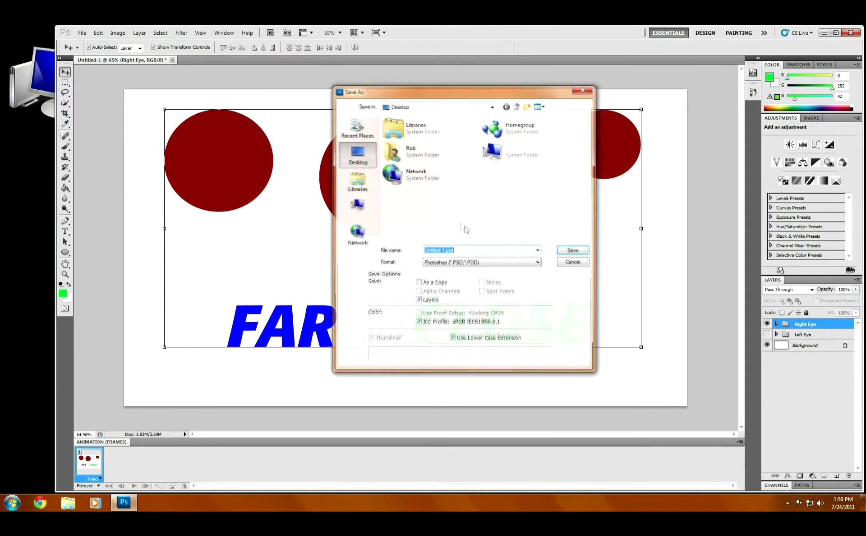
left_click(523, 265)
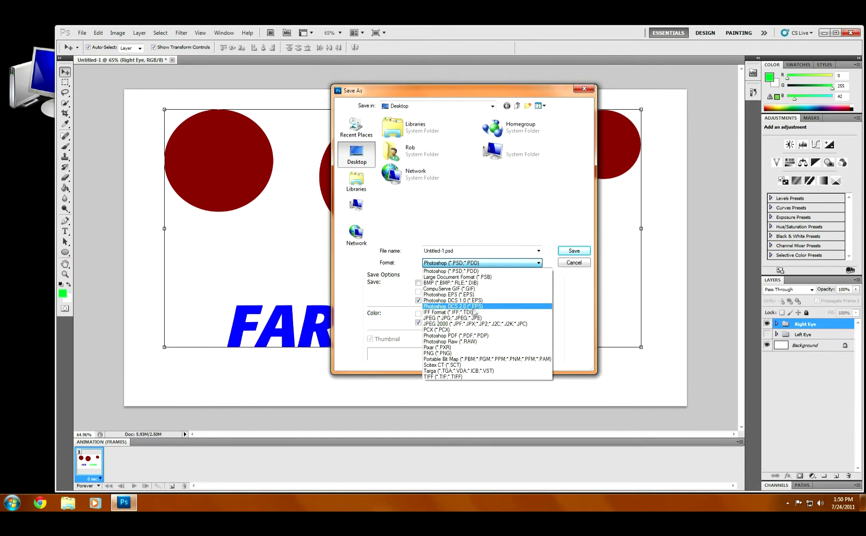
left_click(473, 322)
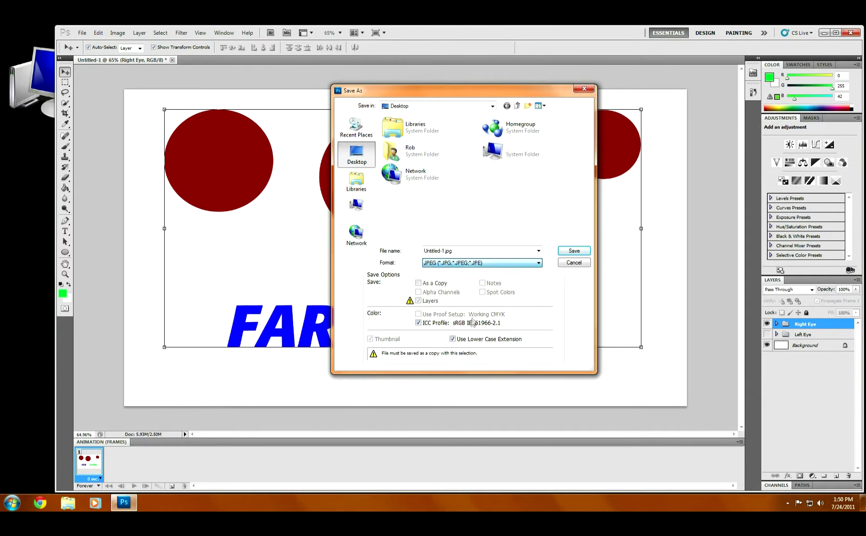
double_click(445, 252)
left_click(438, 251)
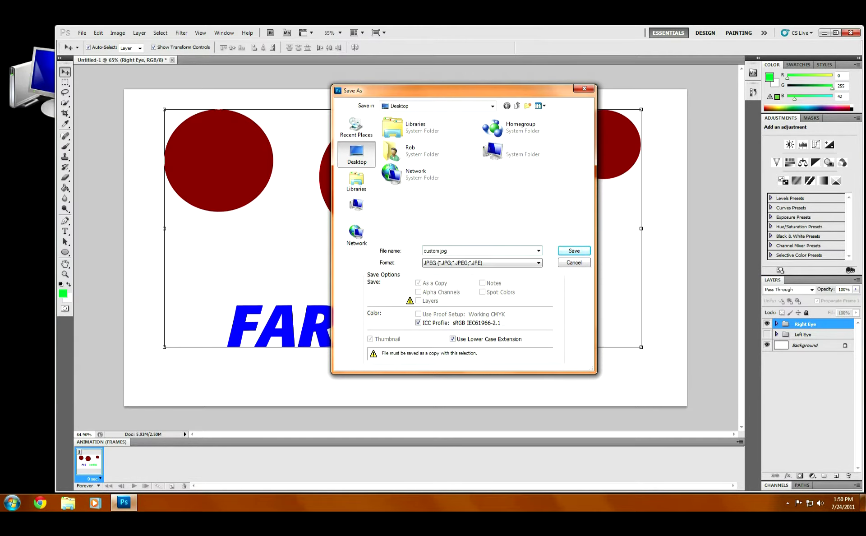
type("rt-R")
left_click(581, 252)
left_click(486, 157)
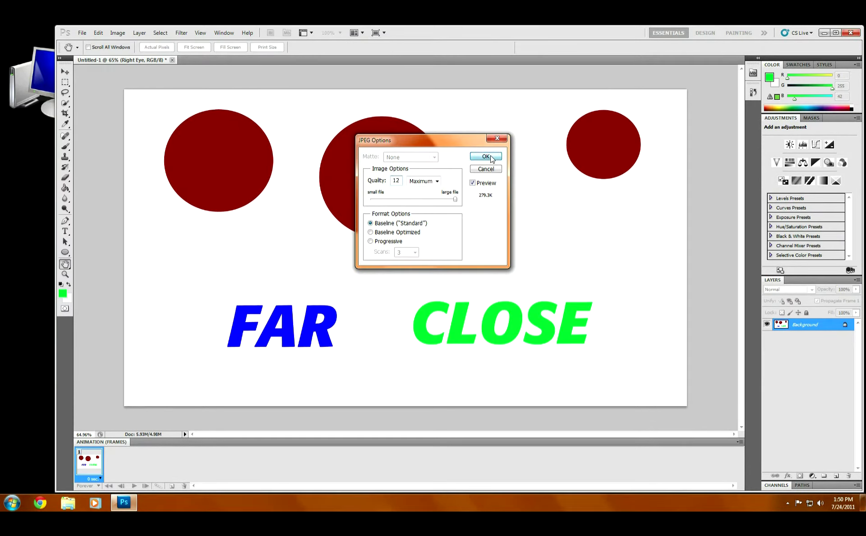
key("v")
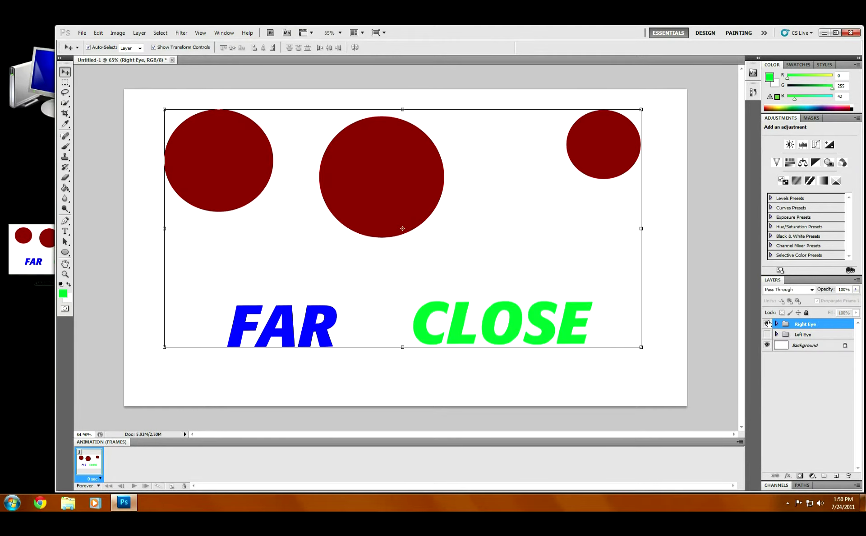
Step: Hide the Right Eye group, show the Left Eye group, and set up saving a JPEG copy to the Desktop
left_click(767, 323)
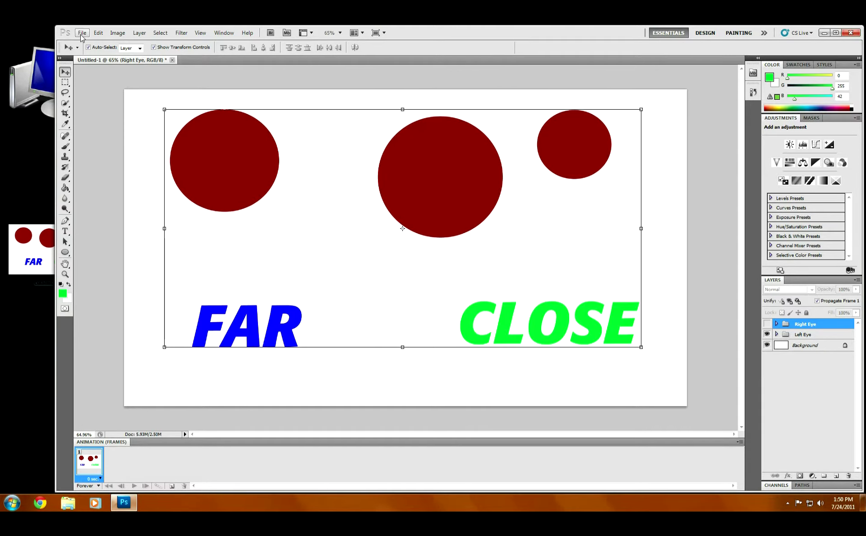
left_click(82, 33)
left_click(117, 171)
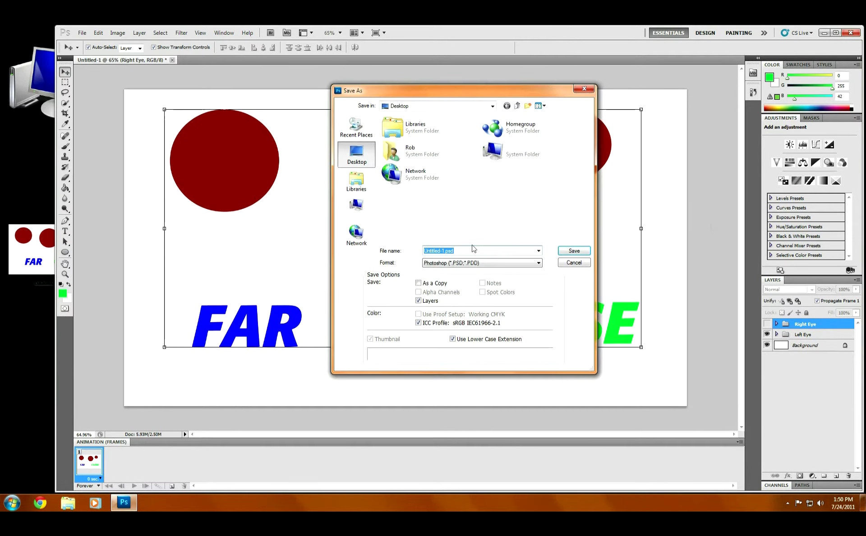
left_click(483, 263)
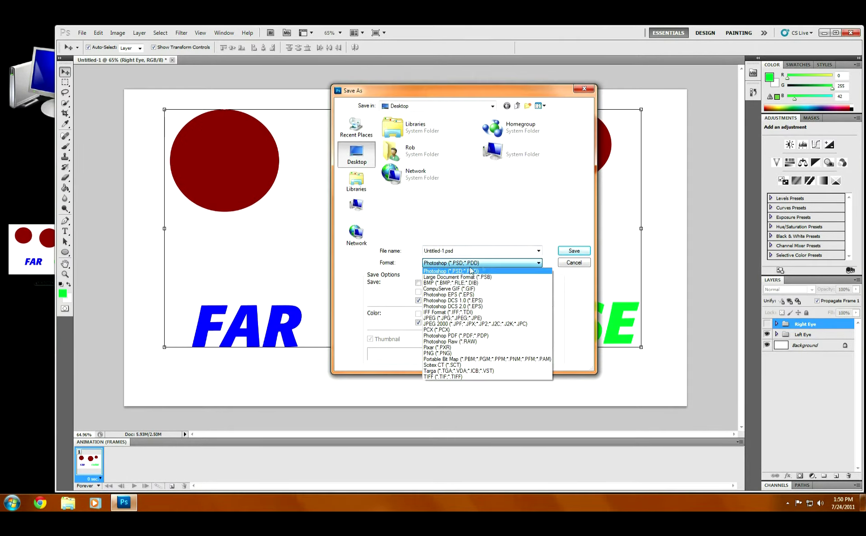
left_click(452, 319)
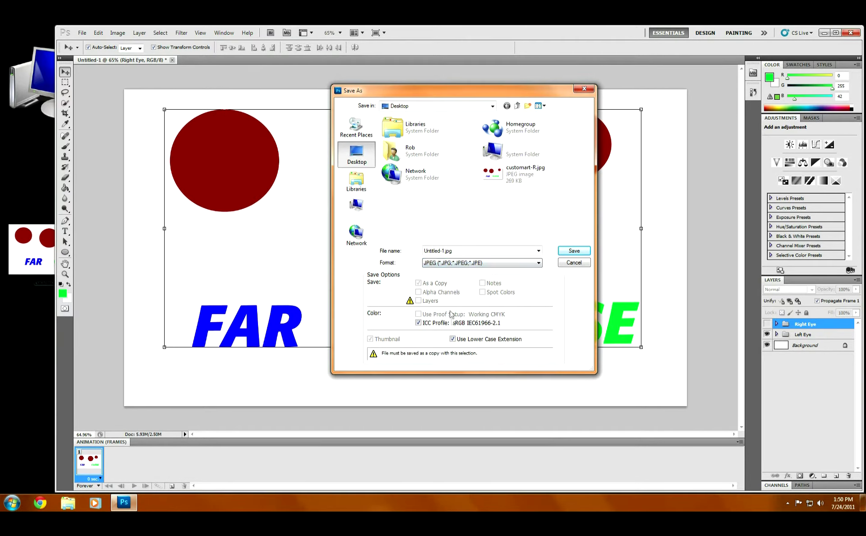
Step: Name the left-eye copy customart-L.jpg, based on the existing right-eye file name, and save it at JPEG quality 12
double_click(432, 251)
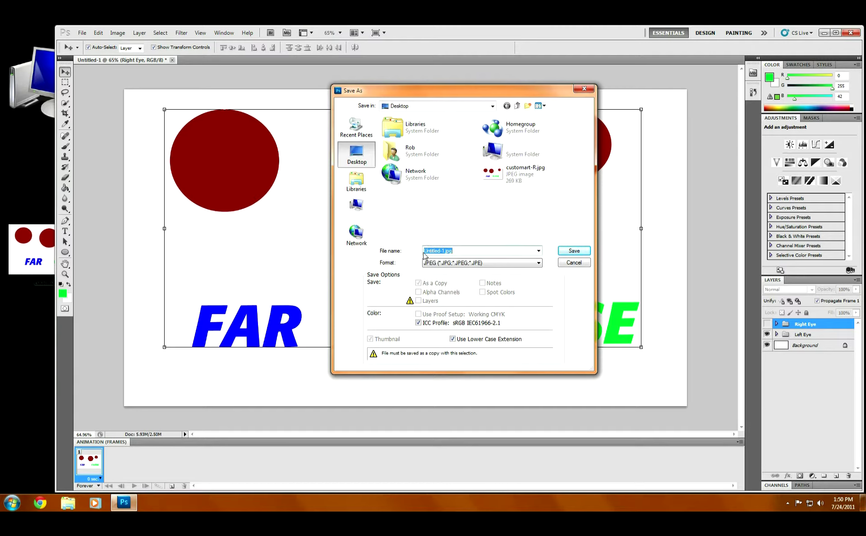
left_click(488, 182)
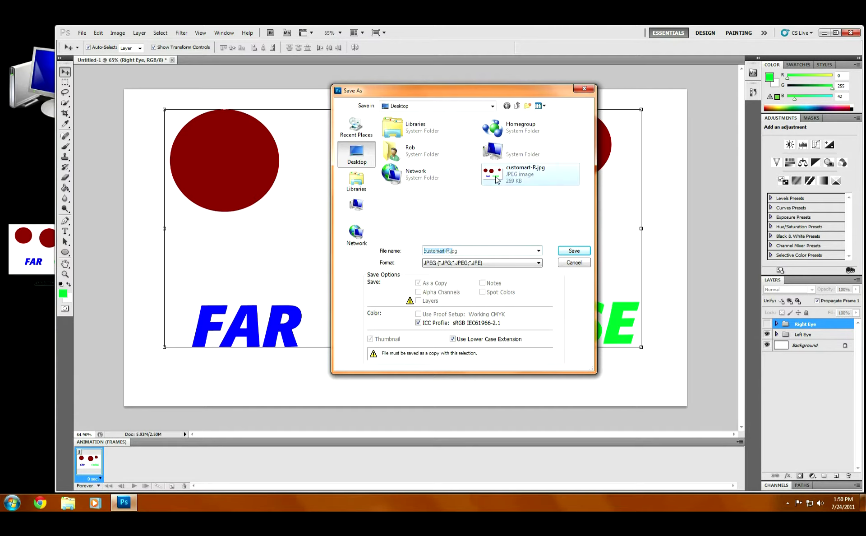
double_click(448, 251)
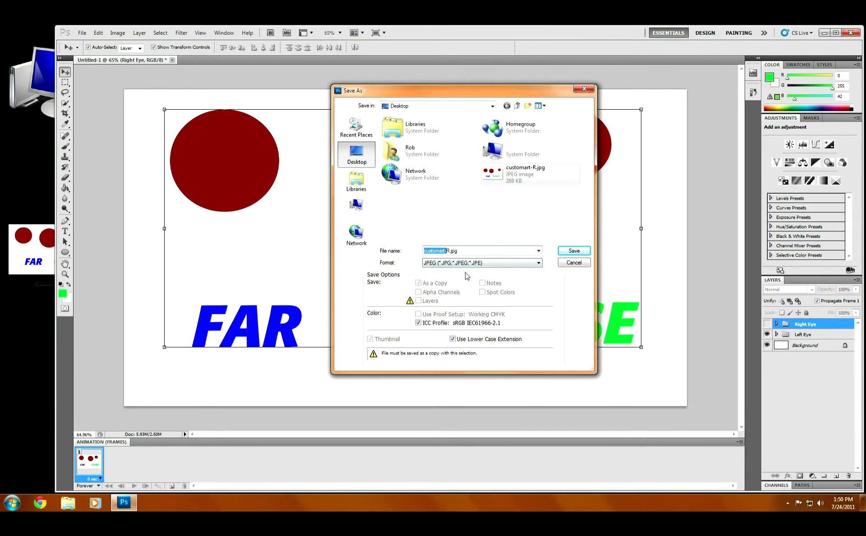
key("Right")
key("Right")
type("L")
left_click(574, 251)
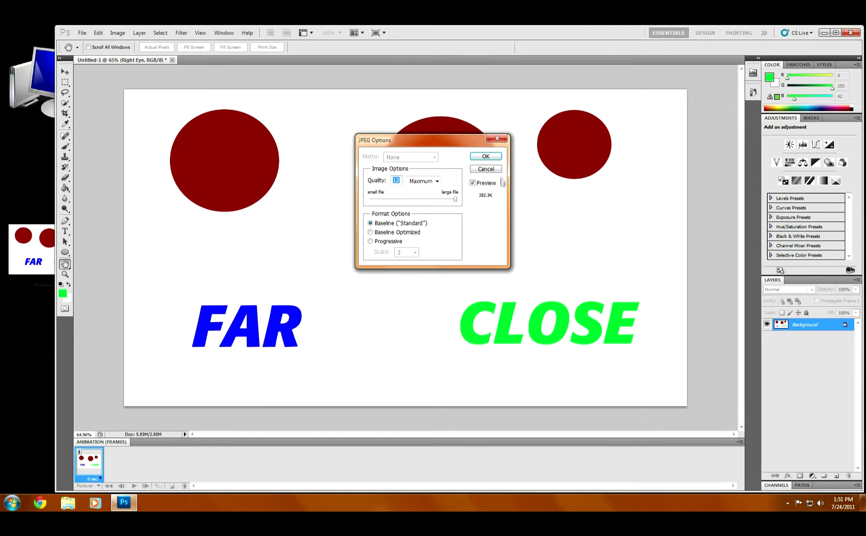
left_click(488, 156)
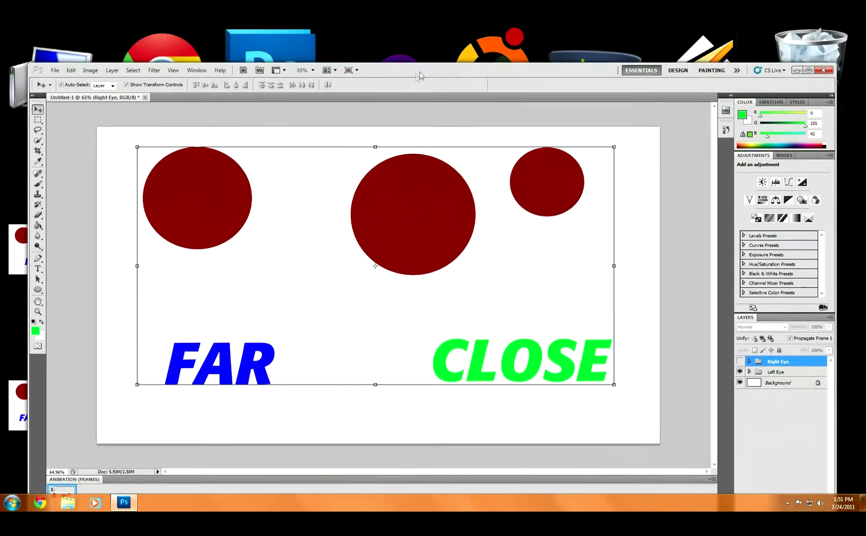
Step: Quit Photoshop without saving the changes to the Untitled-1 document
left_click_drag(419, 72, 411, 75)
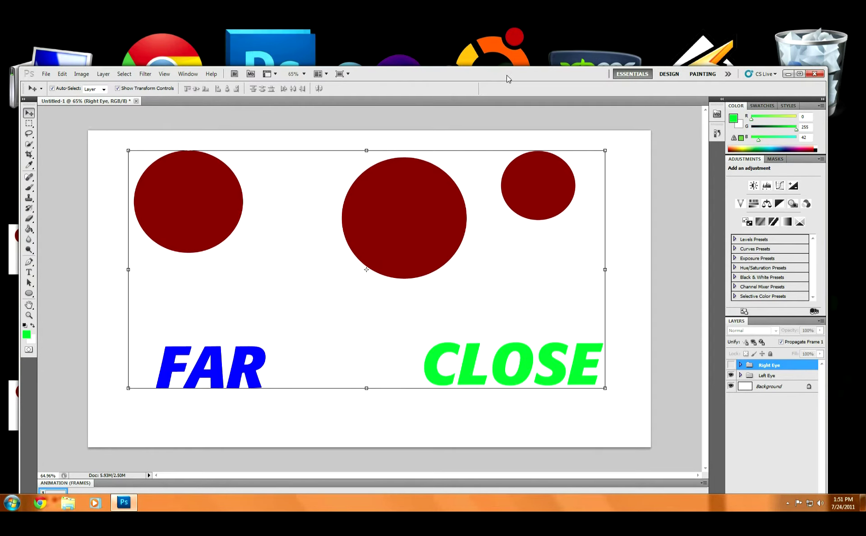
left_click_drag(507, 75, 494, 50)
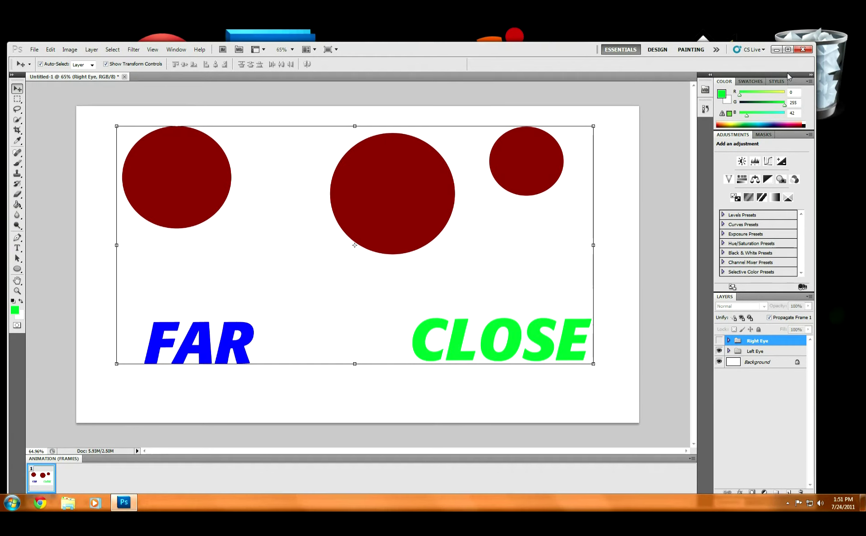
left_click(800, 51)
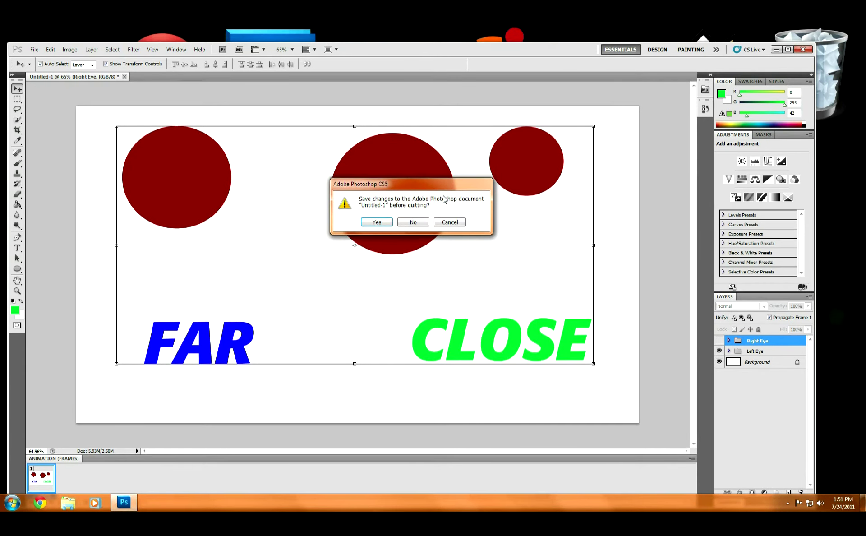
left_click(411, 224)
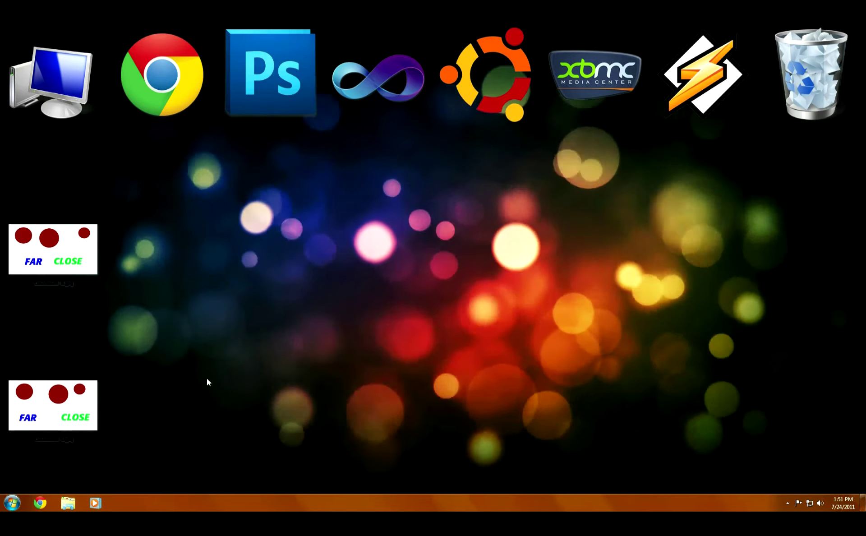
Step: Switch to Windows Explorer and launch StereoPhoto Maker from stphmkre.exe in the Documents library
left_click(68, 503)
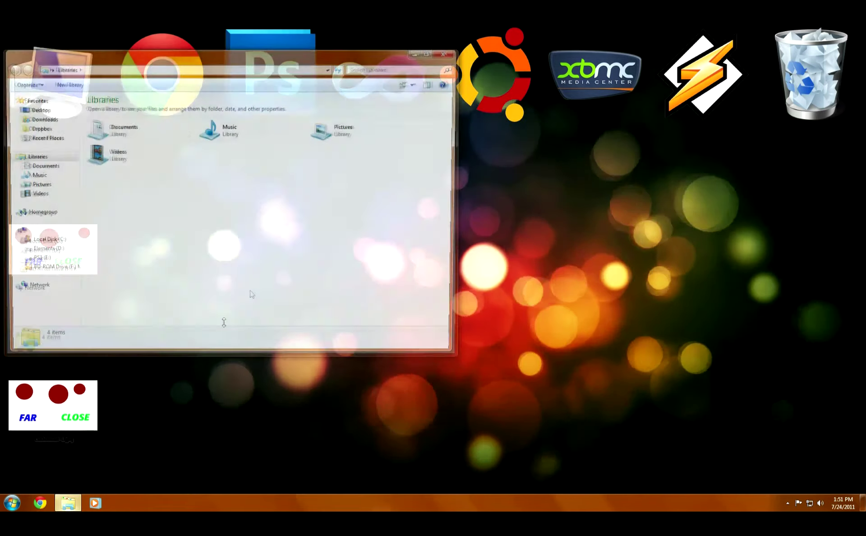
double_click(116, 129)
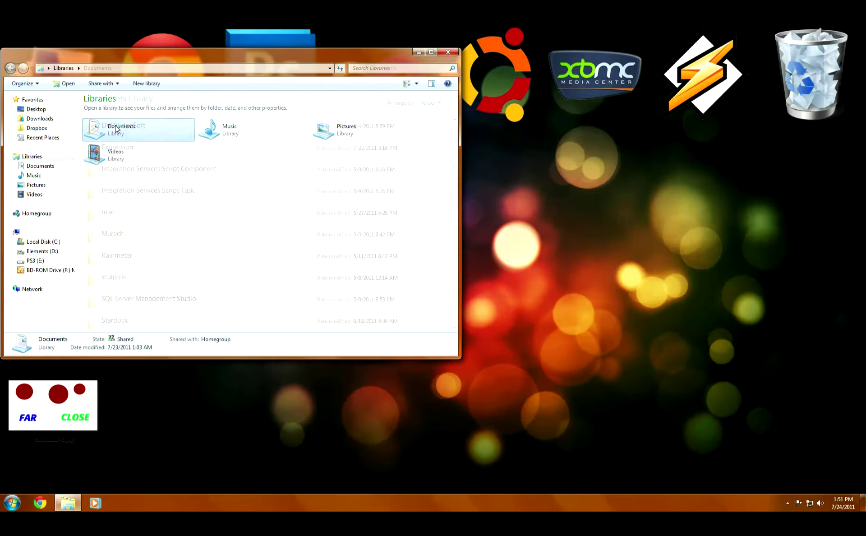
scroll(193, 251, "down", 10)
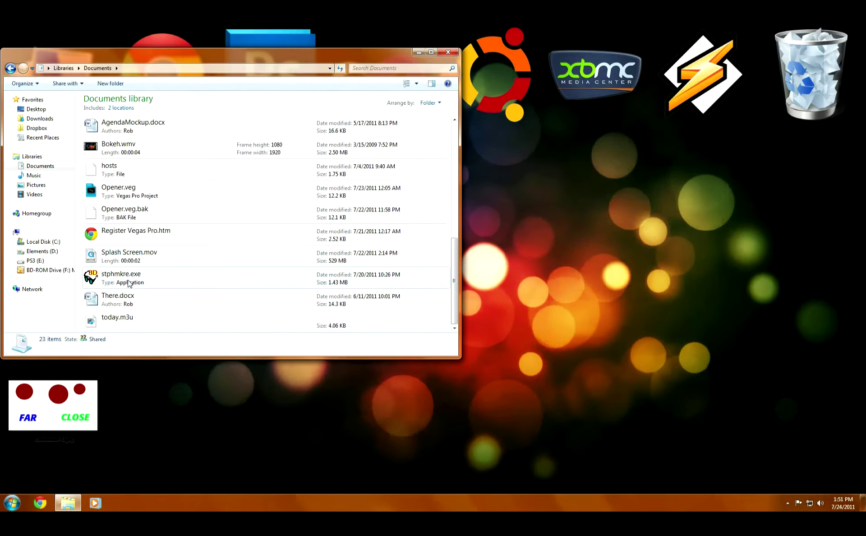
double_click(130, 284)
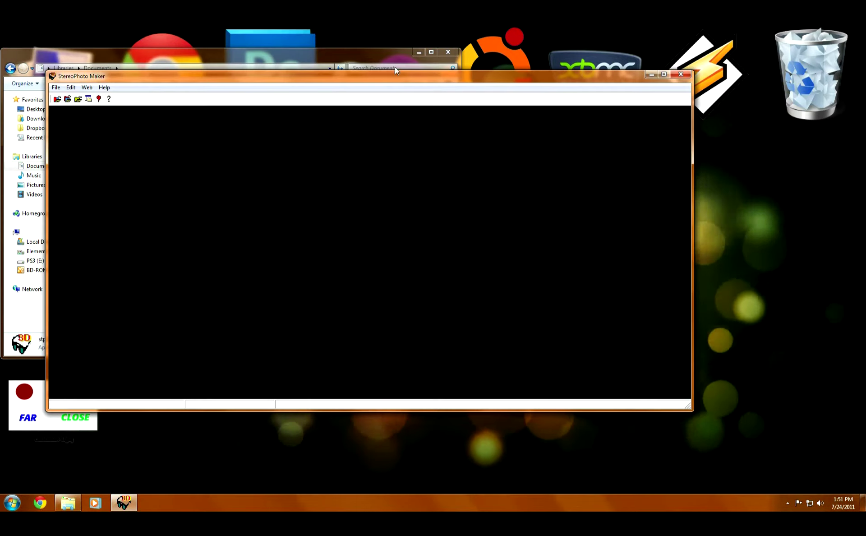
Step: Minimize the Explorer window, move StereoPhoto Maker clear of the desktop files, and open customart-L.jpg and customart-R.jpg together as left/right images
left_click(419, 52)
left_click_drag(106, 79, 244, 80)
left_click(194, 89)
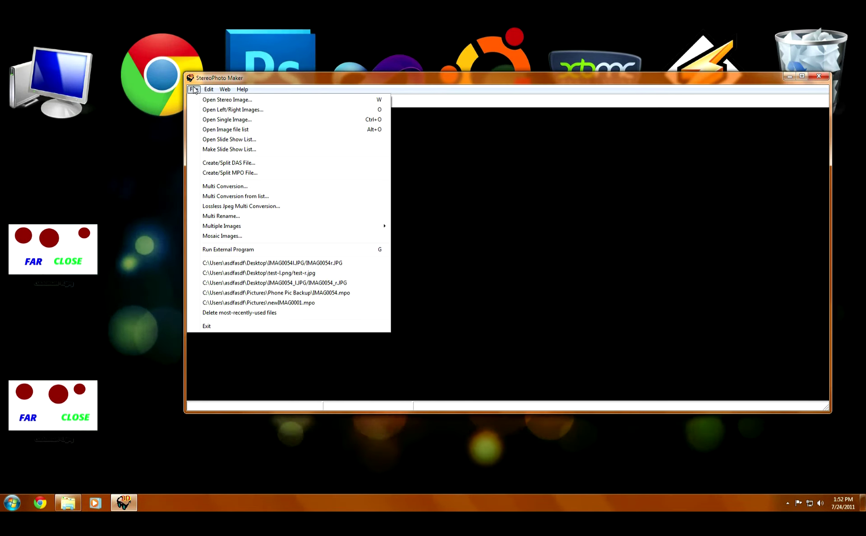
left_click(237, 111)
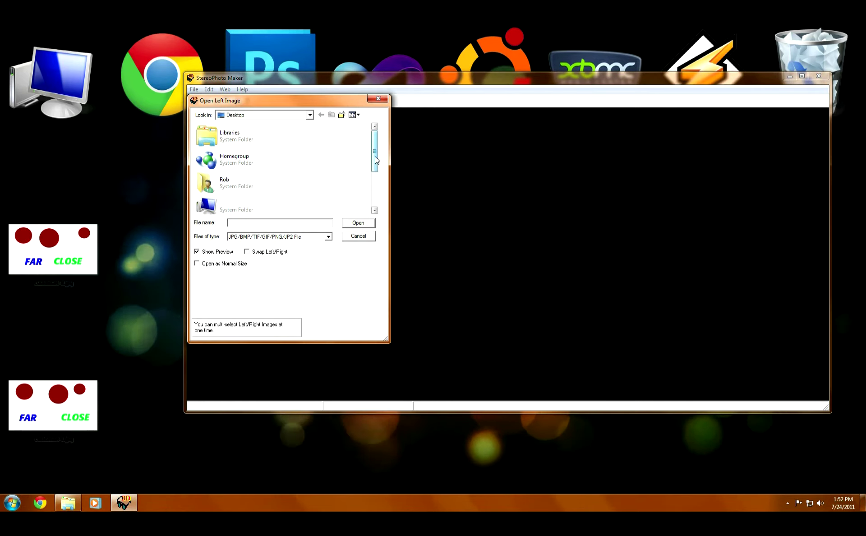
scroll(375, 160, "down", 2)
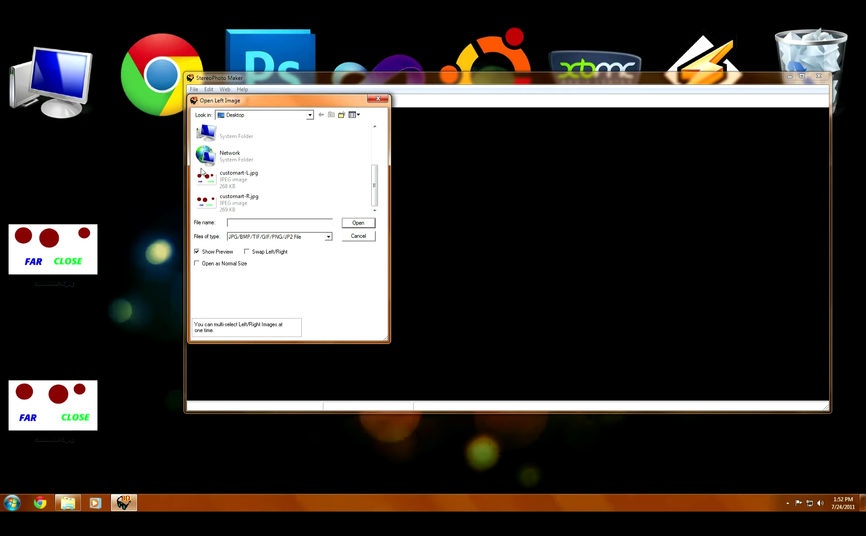
left_click(242, 182)
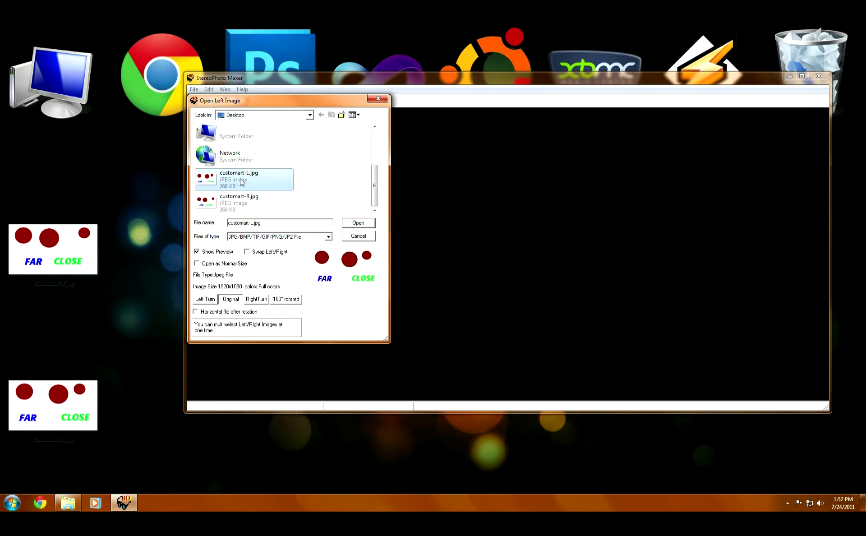
left_click(235, 204, "ctrl")
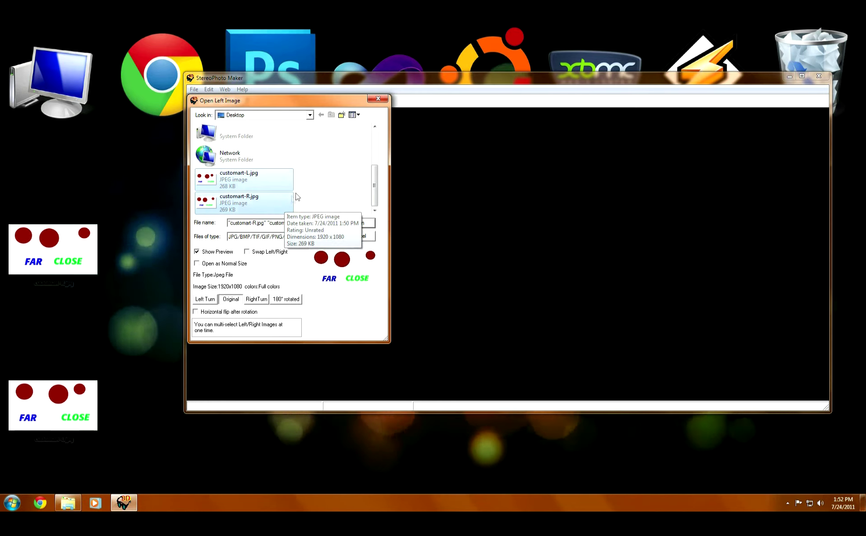
left_click(364, 222)
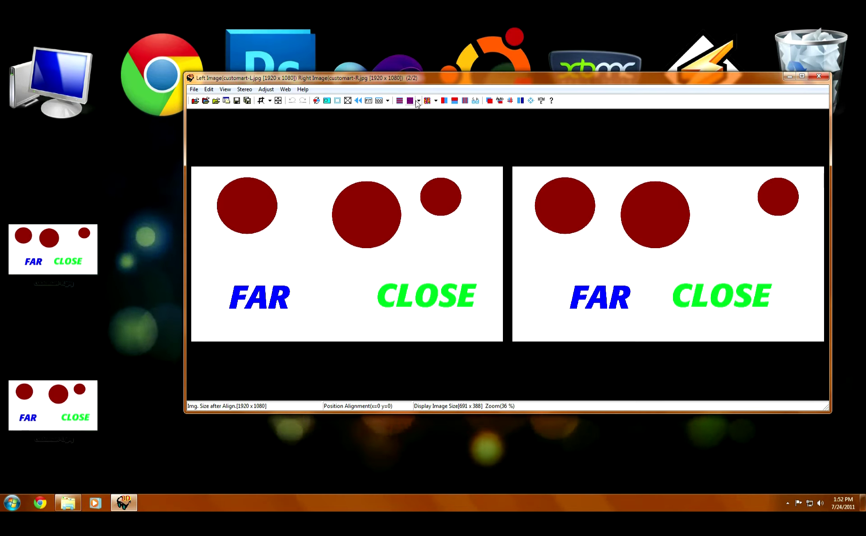
Step: Preview the stereo pair in interlaced, gray anaglyph and above/below views, and return to the side-by-side view
left_click(400, 100)
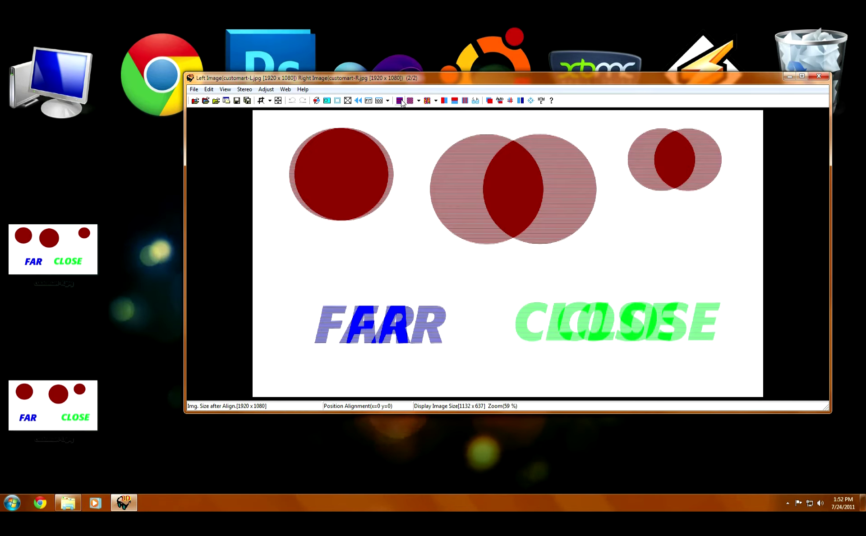
left_click(409, 100)
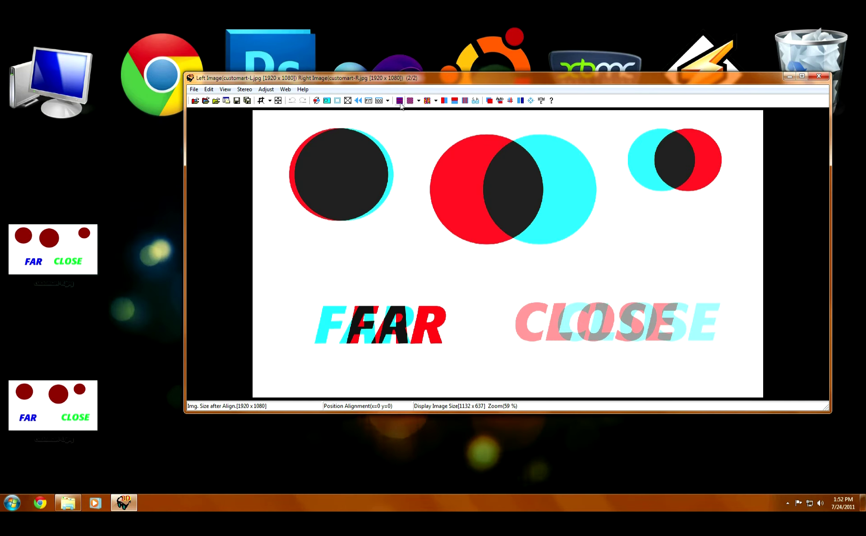
left_click(401, 101)
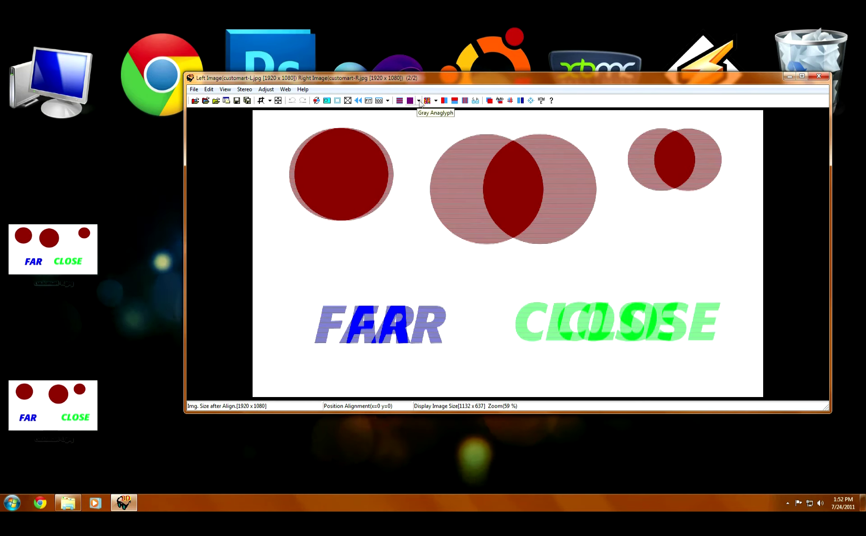
left_click(465, 100)
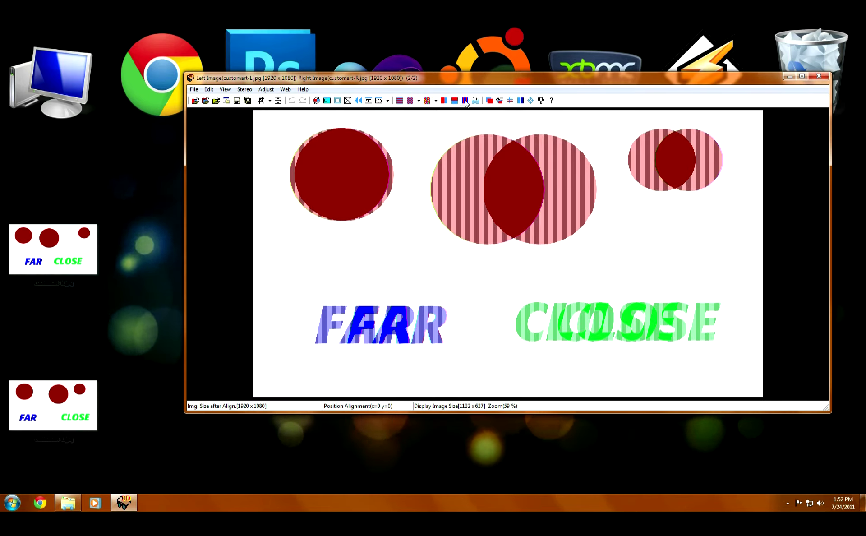
left_click(477, 101)
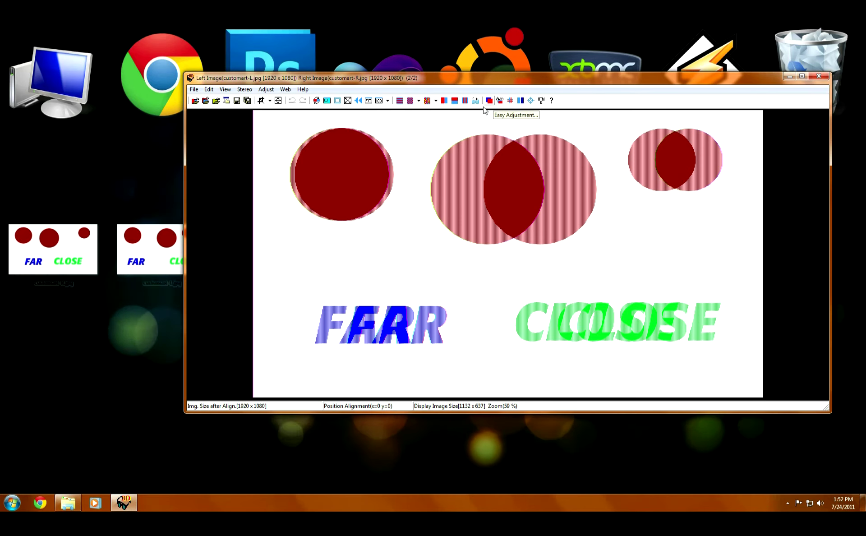
left_click(453, 100)
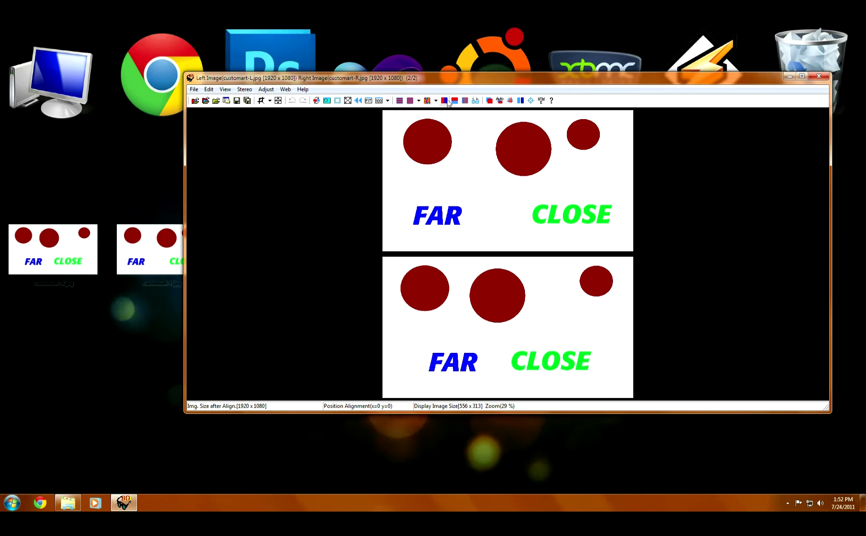
left_click(443, 100)
Step: Save the stereo pair to the Desktop as an MPO file named customart.mpo and select the saved file there
left_click(194, 89)
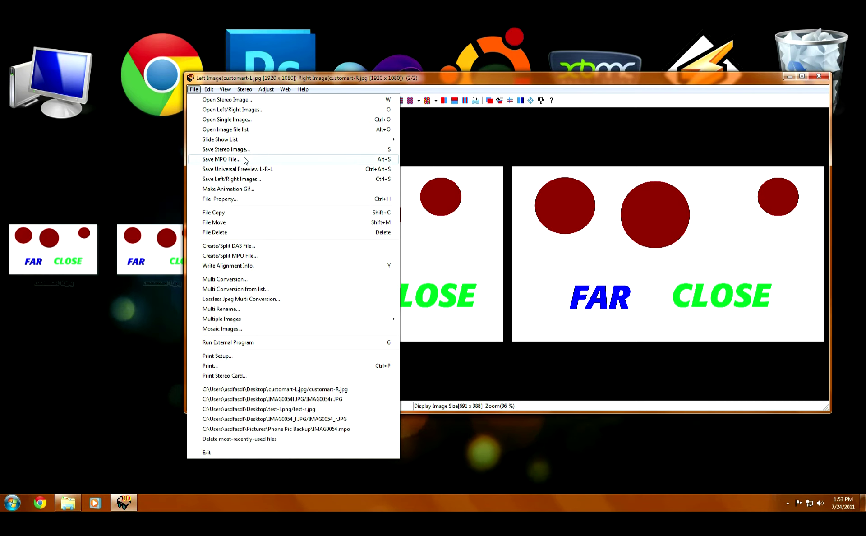
left_click(244, 158)
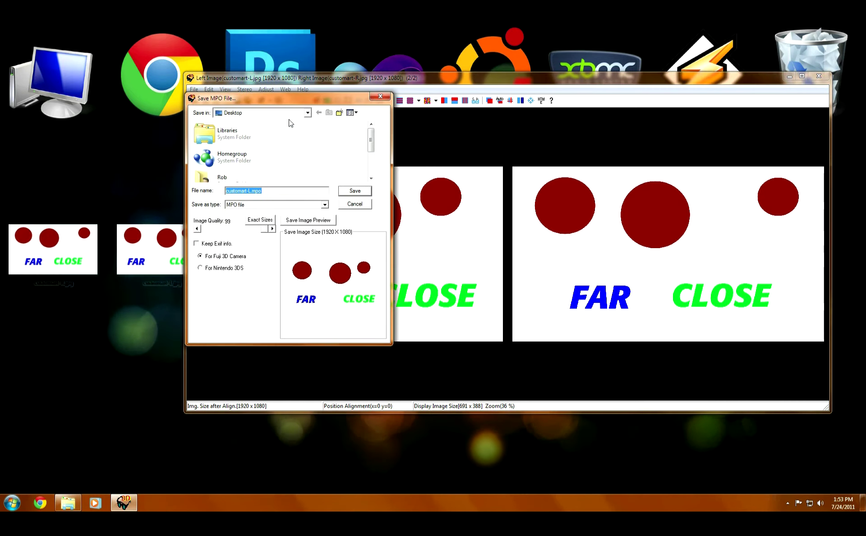
left_click(247, 192)
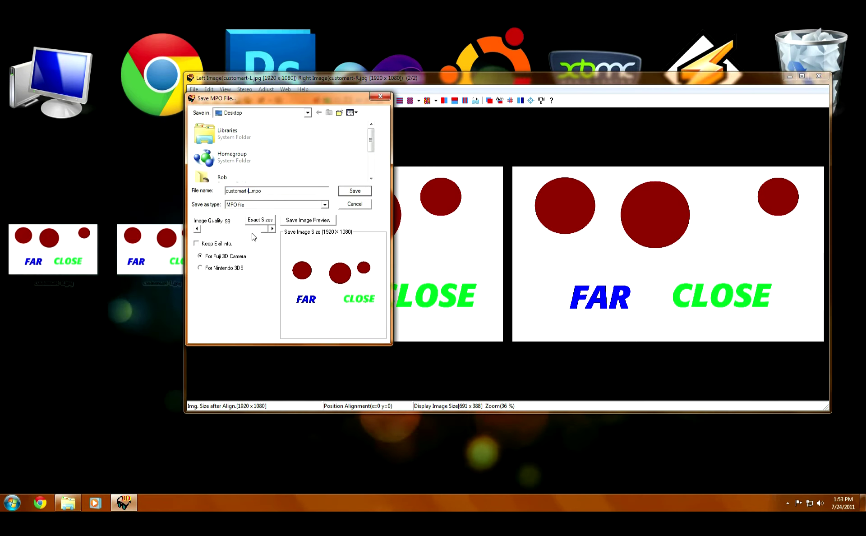
key("BackSpace")
key("BackSpace")
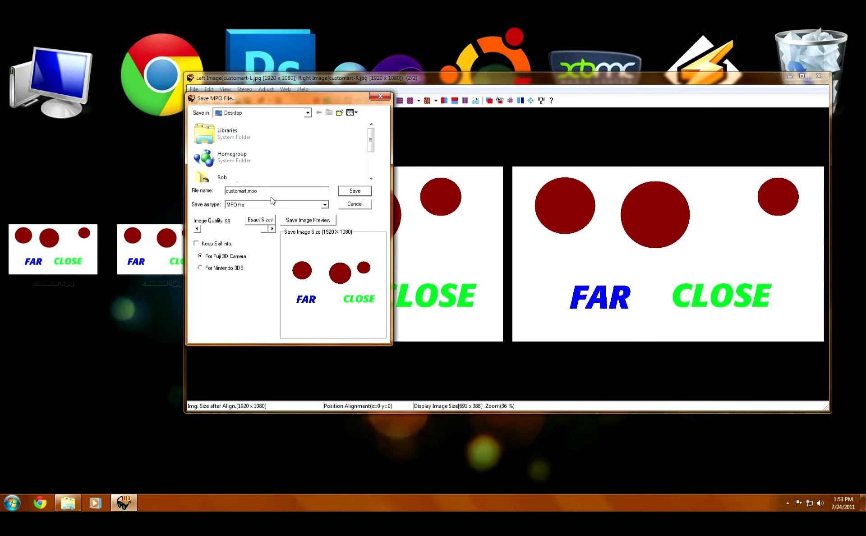
left_click(355, 192)
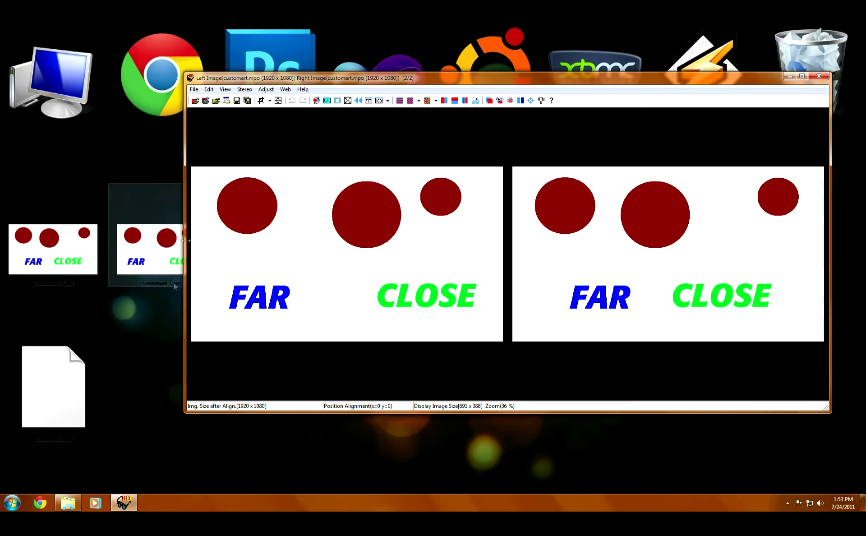
left_click(85, 376)
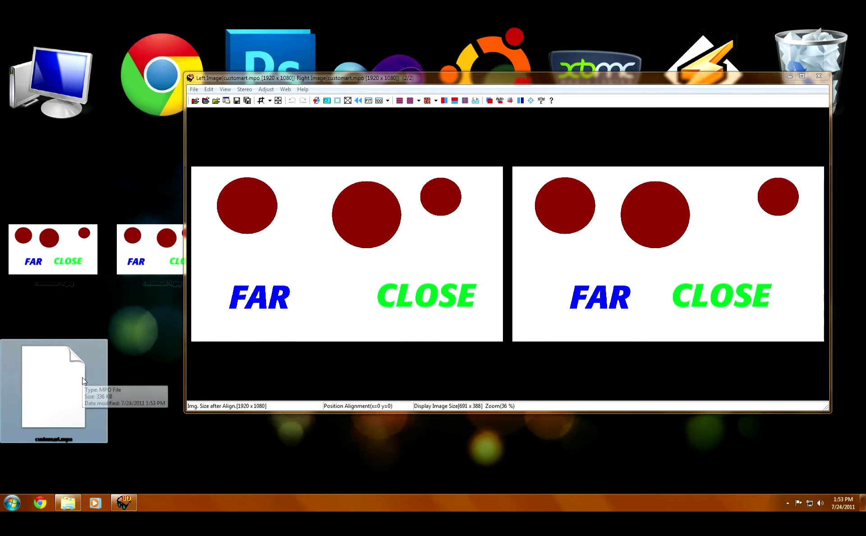